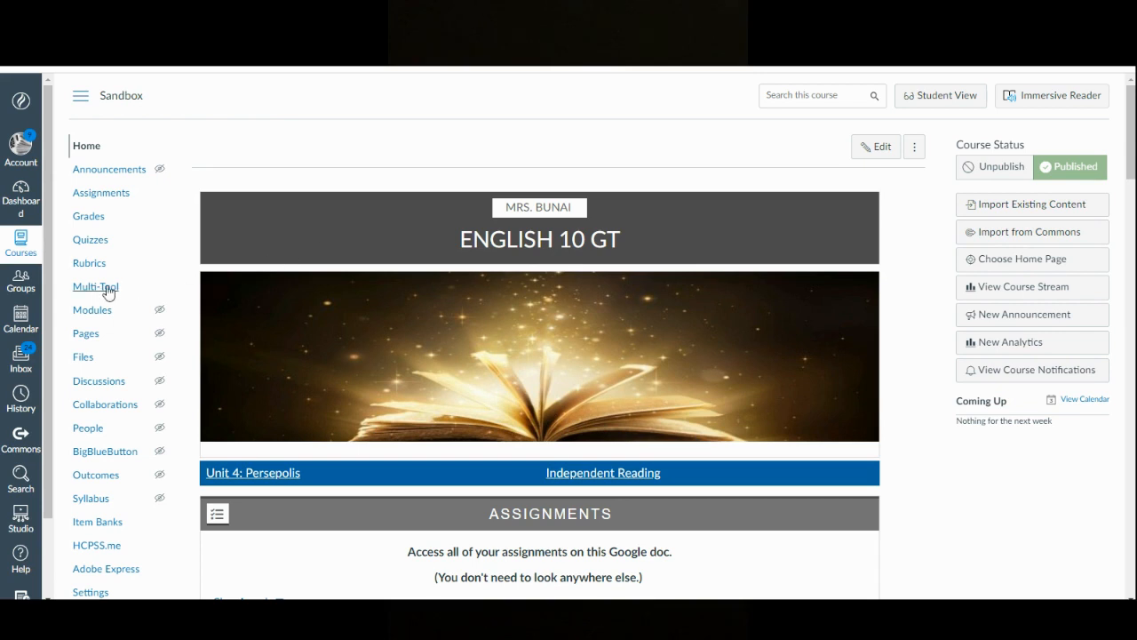
# Step: Open the course's module list and expand Unit 1: Hero's Journey to view the items inside it
pyautogui.click(96, 319)
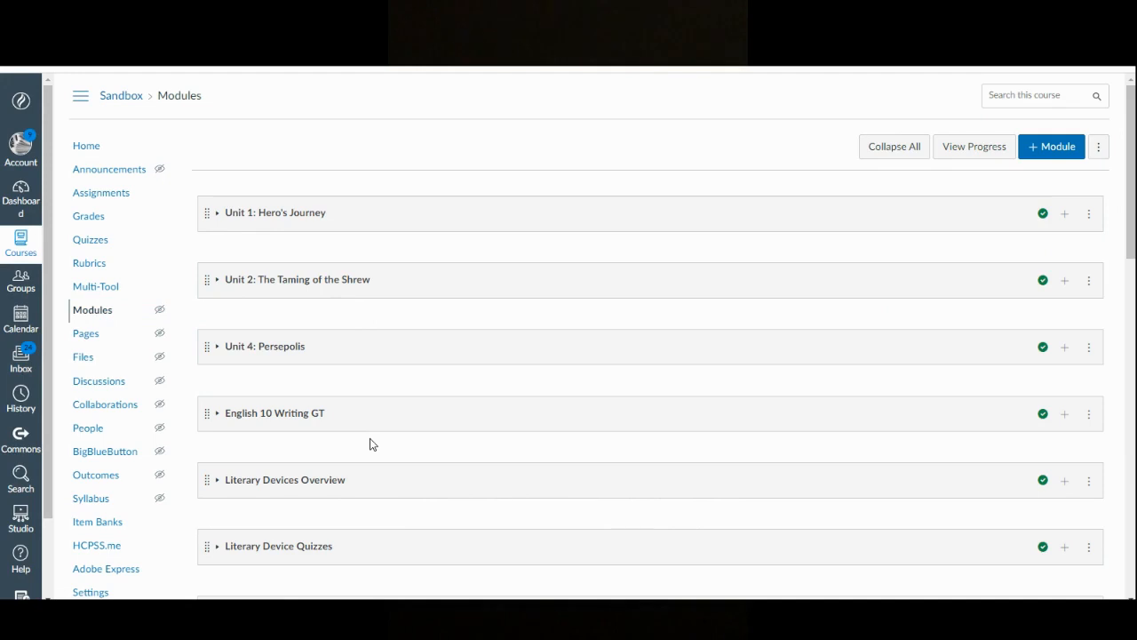
pyautogui.click(258, 218)
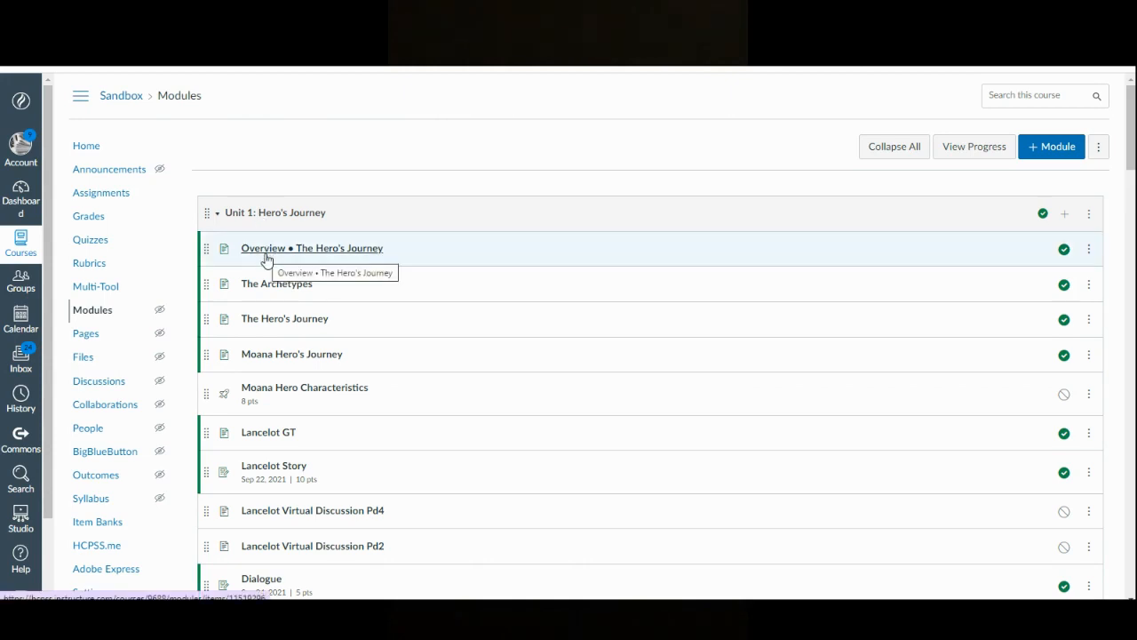
pyautogui.click(267, 259)
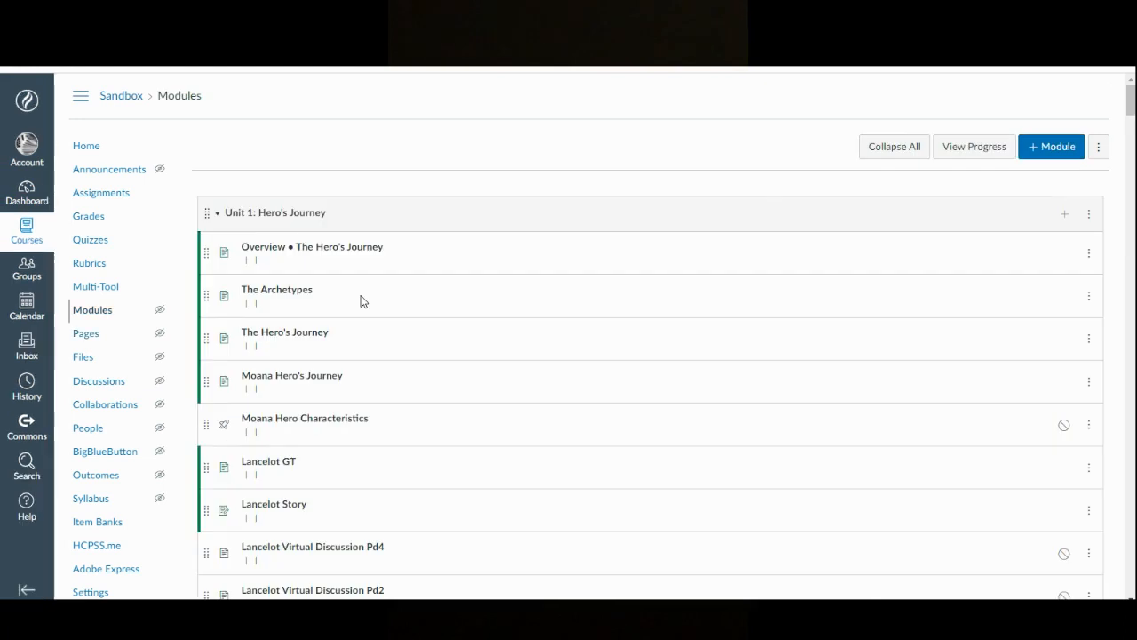
pyautogui.click(252, 214)
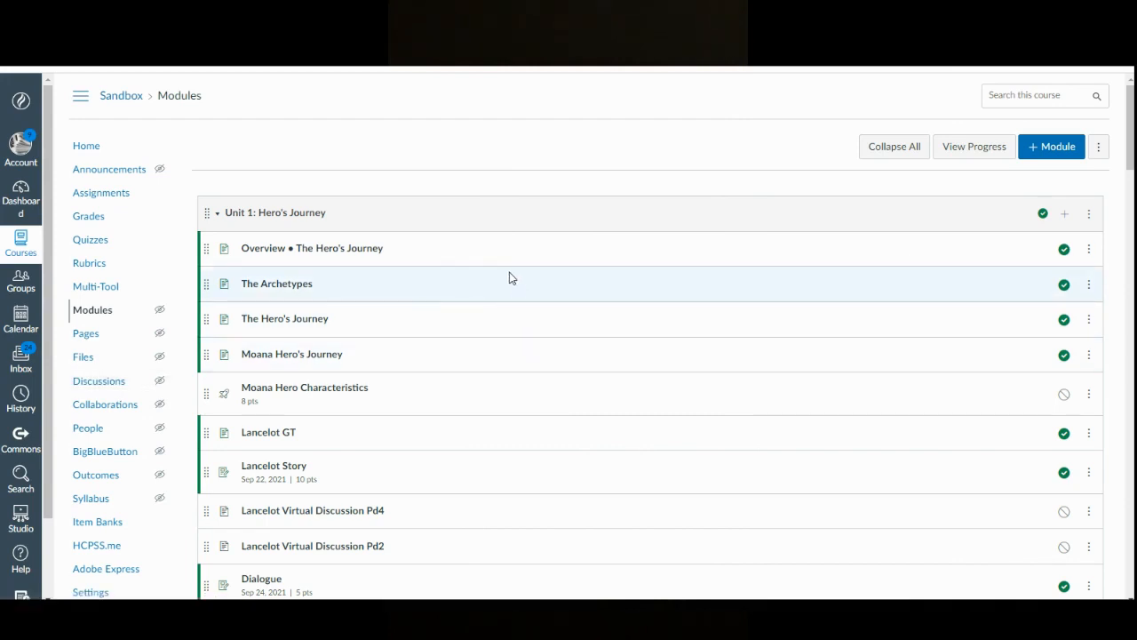
# Step: View The Archetypes page in Unit 1 through to its end and continue to the following page in the module
pyautogui.click(287, 288)
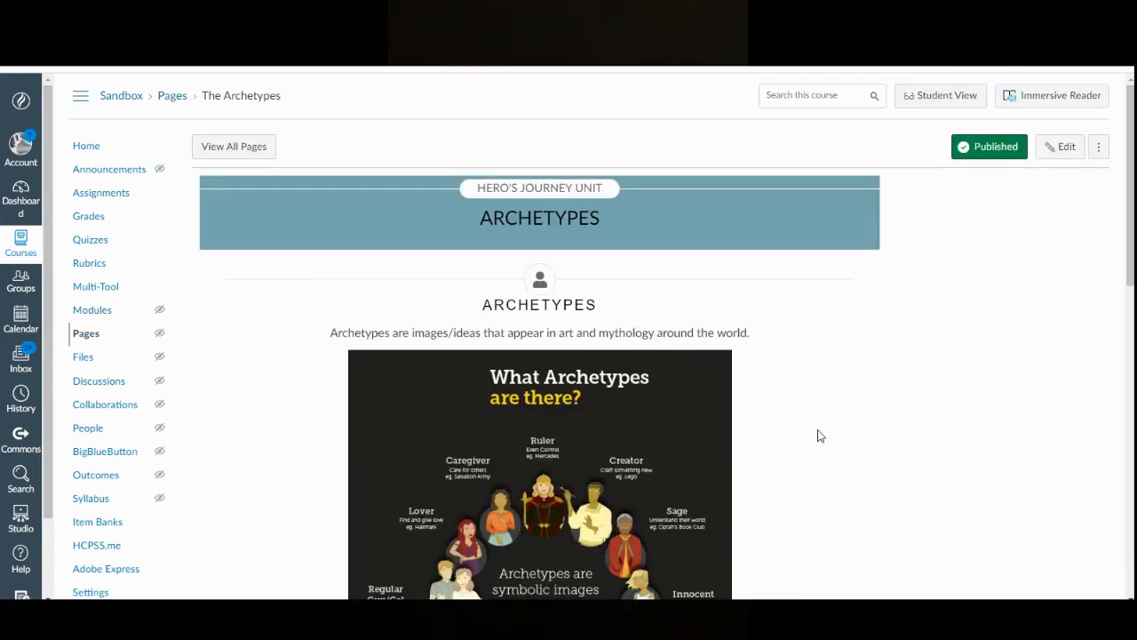
pyautogui.scroll(-9, 820, 435)
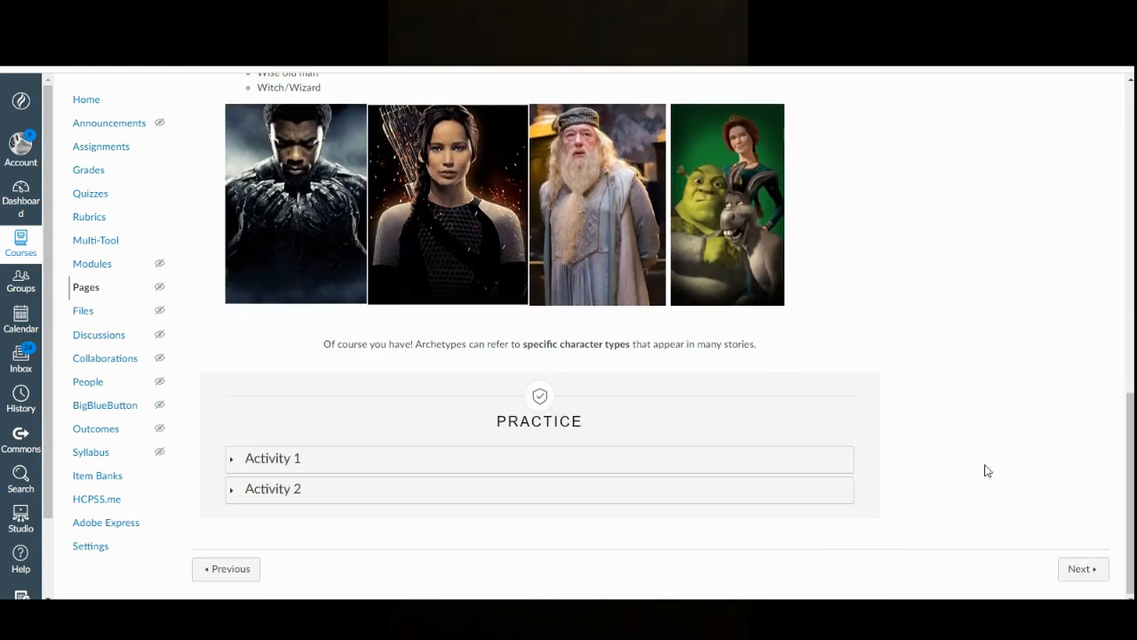
pyautogui.click(1083, 568)
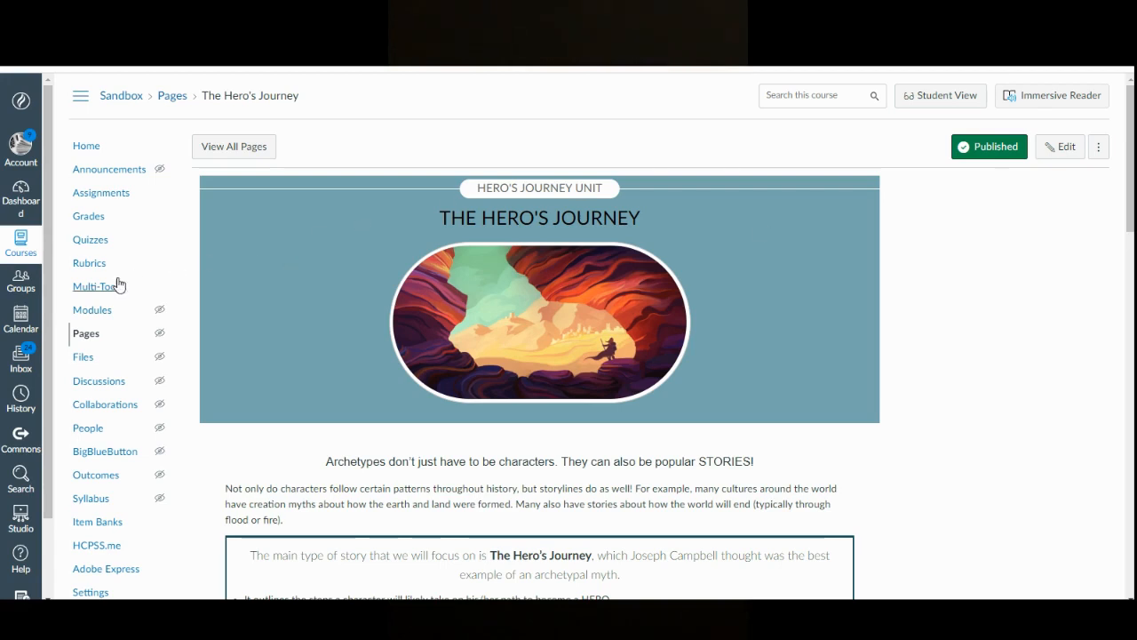
# Step: Return to the course's module list and add a new module named "Unit 1: Hero's Journey Unit"
pyautogui.click(89, 311)
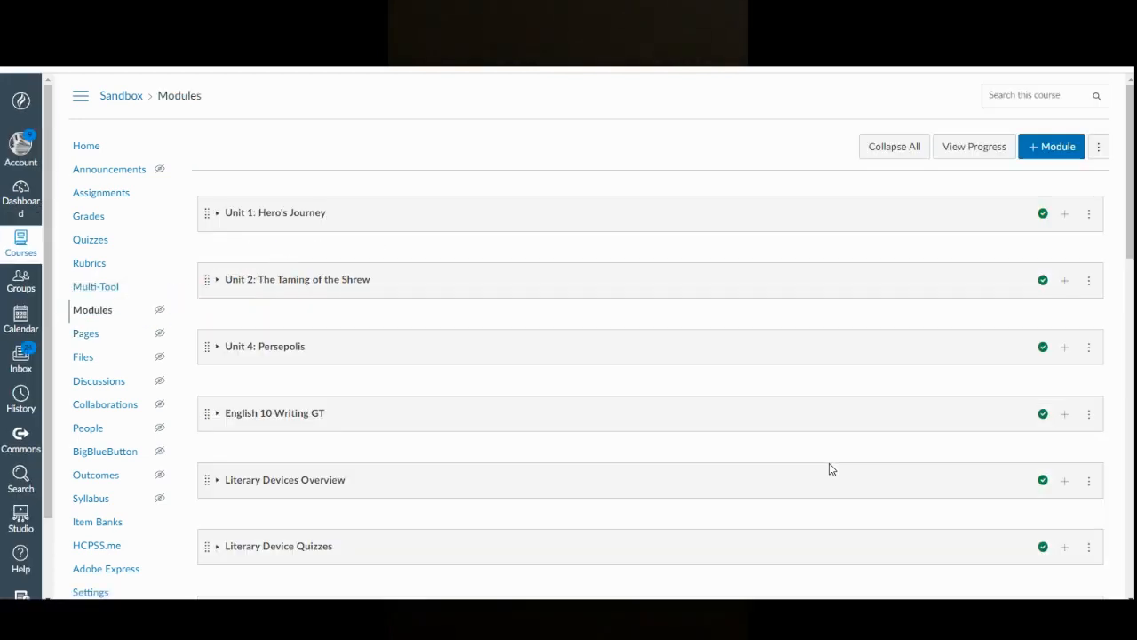
pyautogui.click(1058, 147)
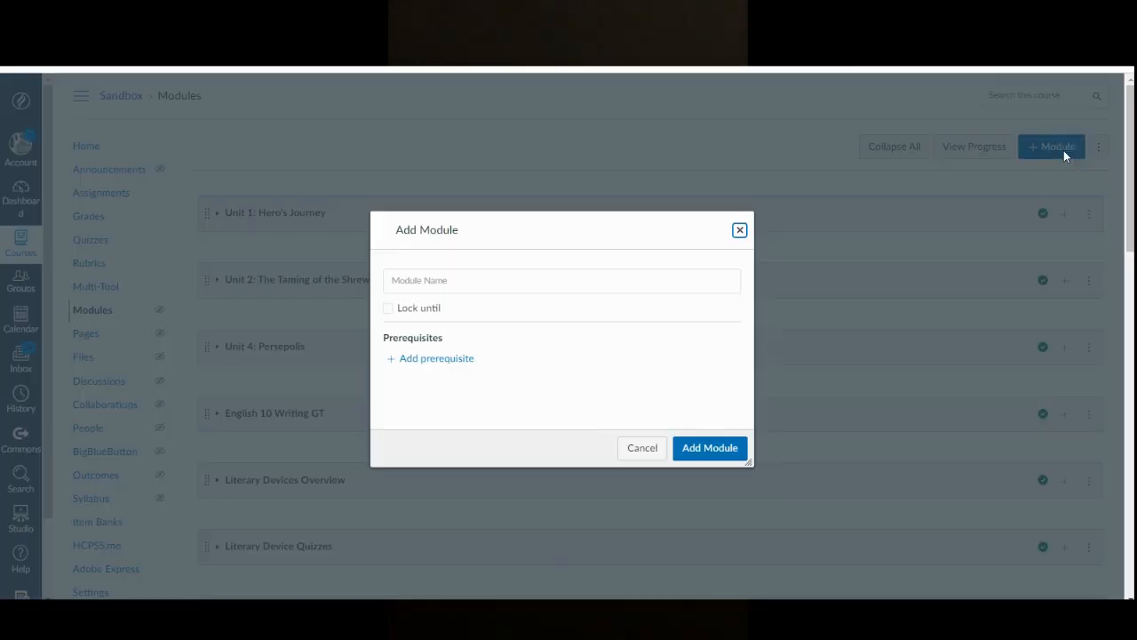
pyautogui.click(530, 287)
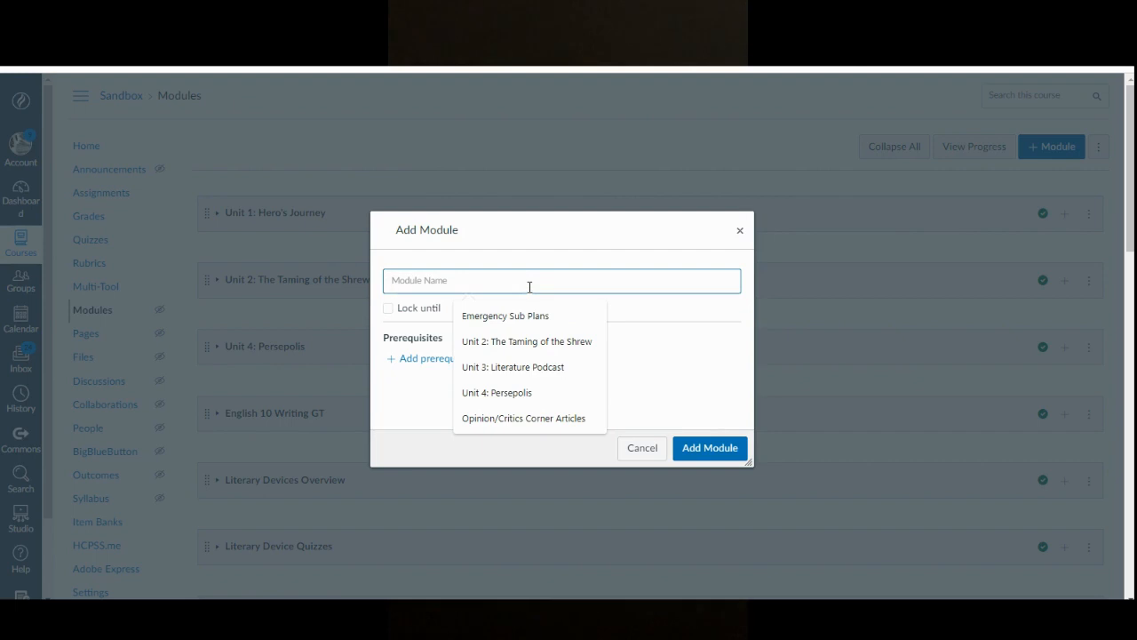
pyautogui.hotkey('ctrl', 'v')
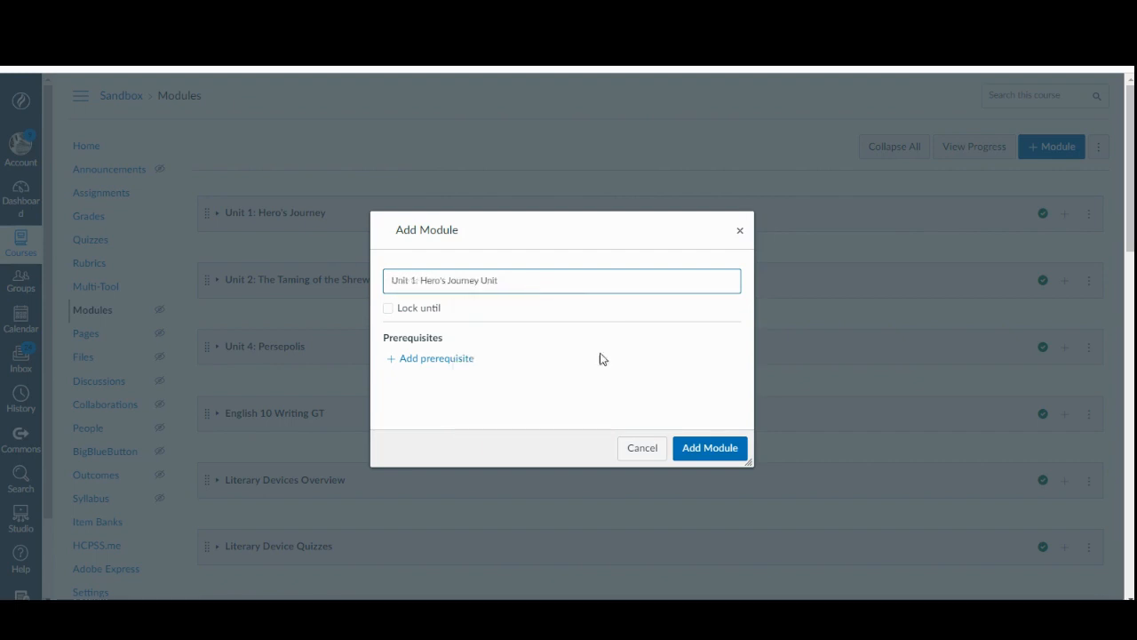
pyautogui.click(697, 447)
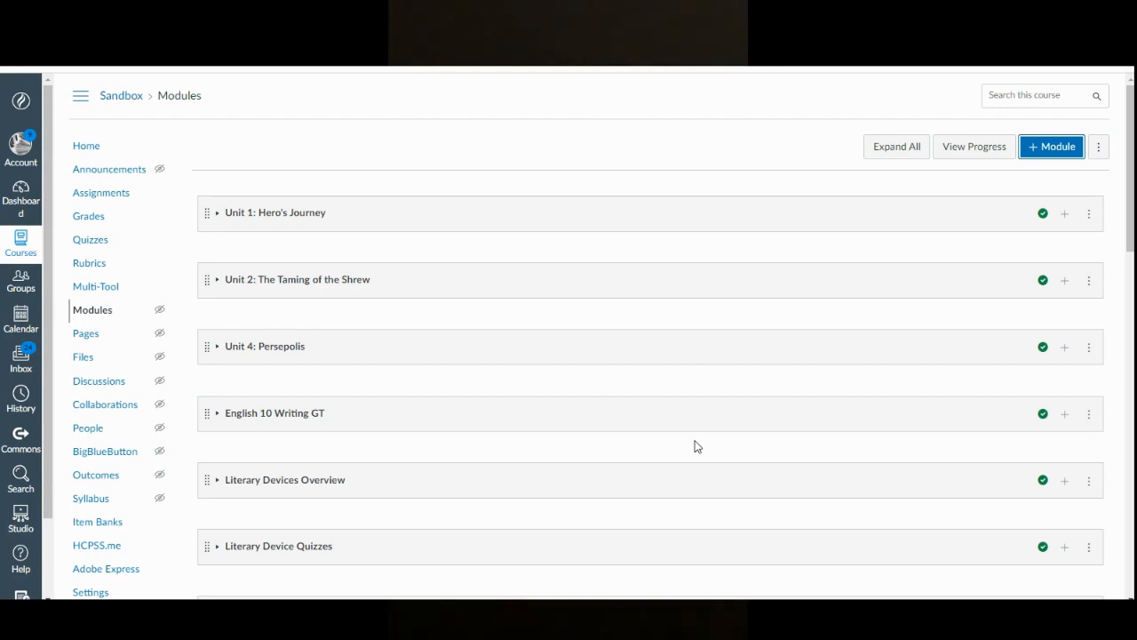
# Step: Move the Unit 1: Hero's Journey Unit module to the beginning of the module list, above Unit 1: Hero's Journey
pyautogui.scroll(-11, 697, 447)
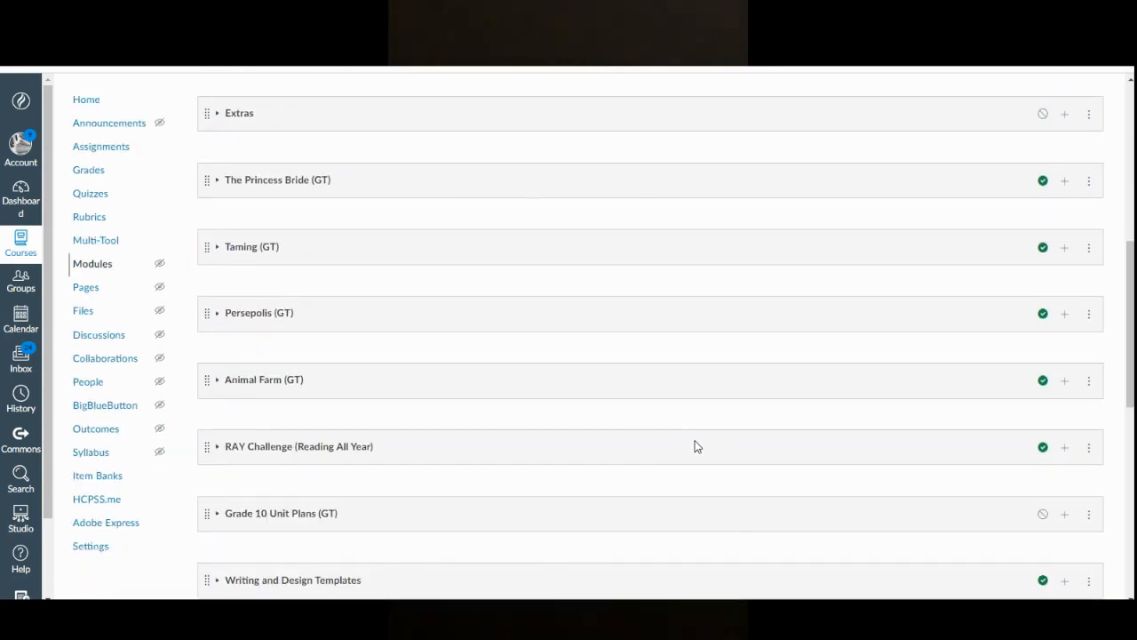
pyautogui.scroll(-1, 697, 446)
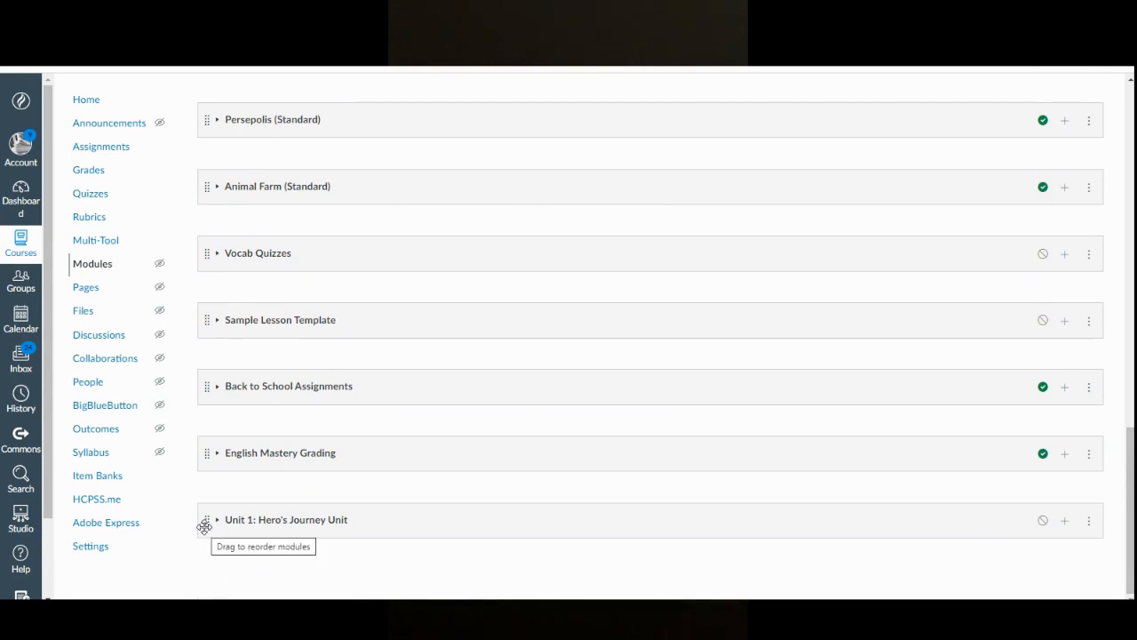
pyautogui.moveTo(204, 526); pyautogui.dragTo(213, 199)
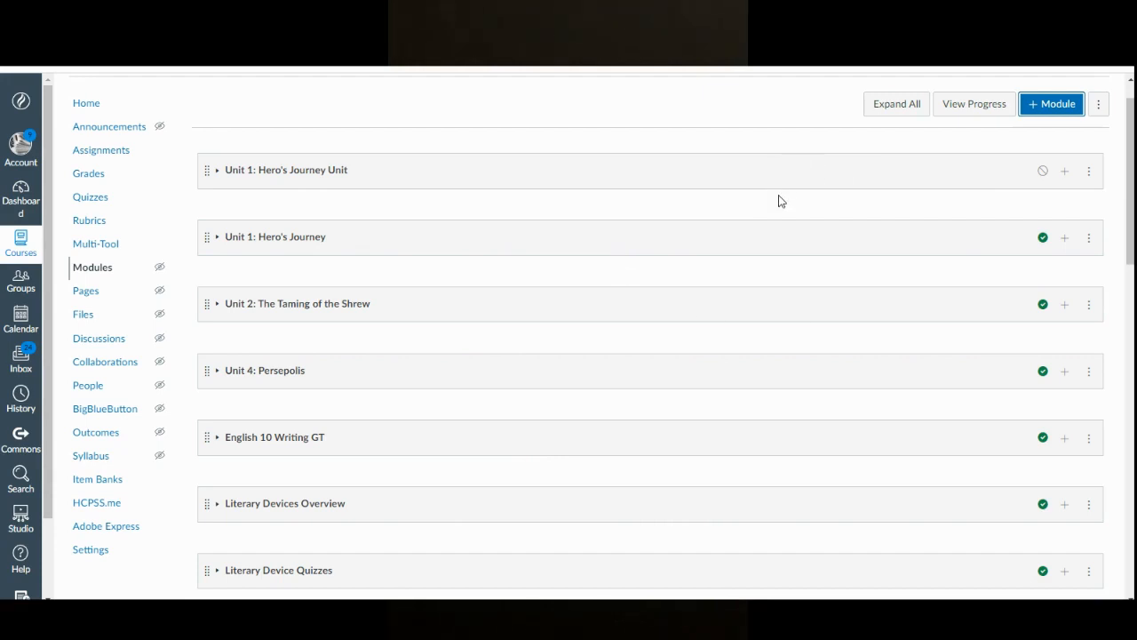
# Step: Unpublish the Unit 1: Hero's Journey module, review the publish status of its items and collapse it again
pyautogui.click(1043, 239)
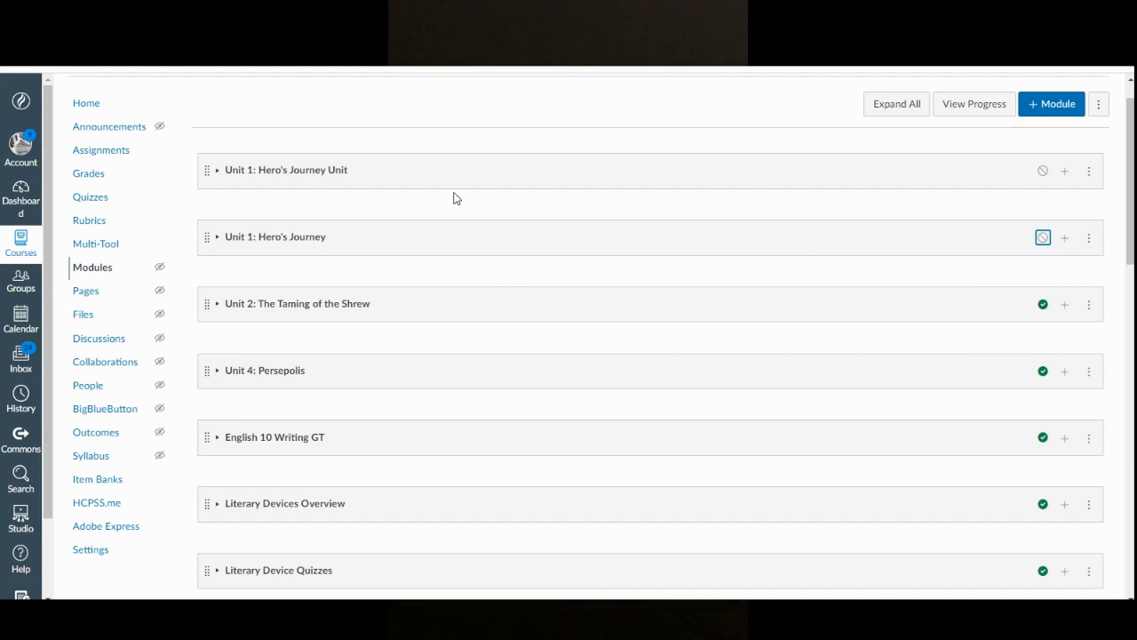
pyautogui.click(218, 240)
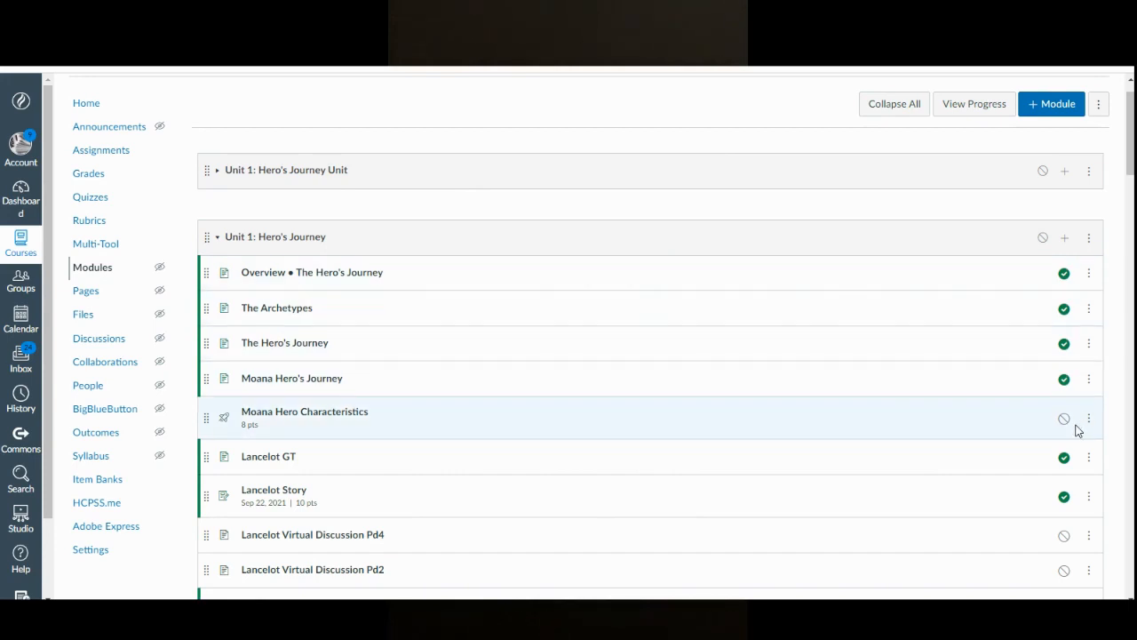
pyautogui.scroll(-1, 1077, 430)
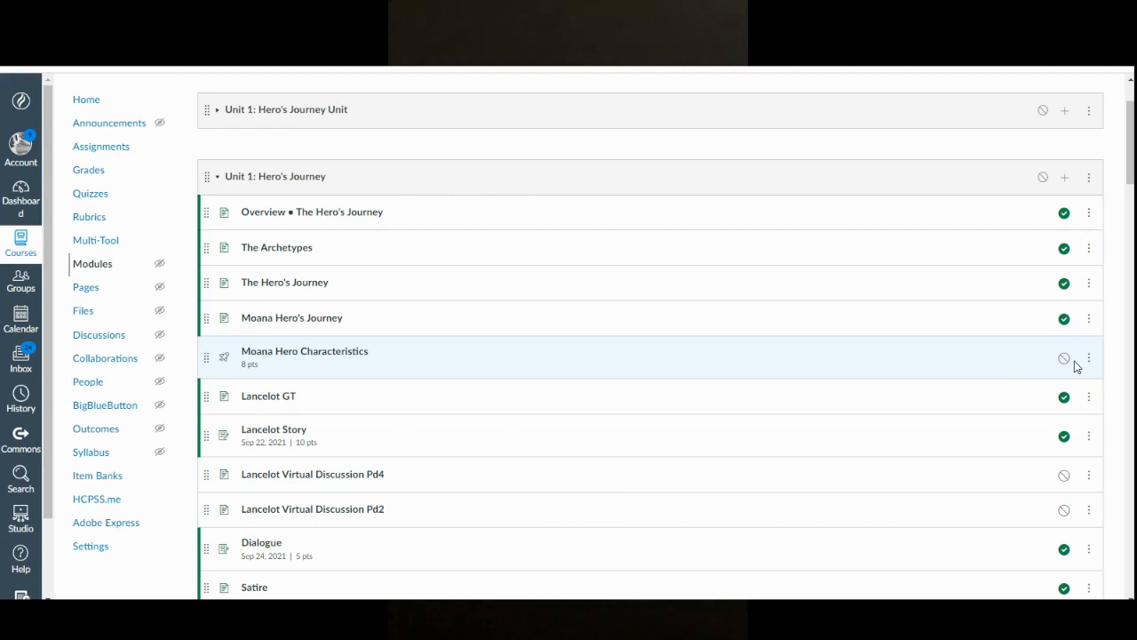
pyautogui.click(218, 182)
# Step: Add the existing page "Hero's Journey" to the Unit 1: Hero's Journey Unit module without indentation
pyautogui.scroll(2, 219, 185)
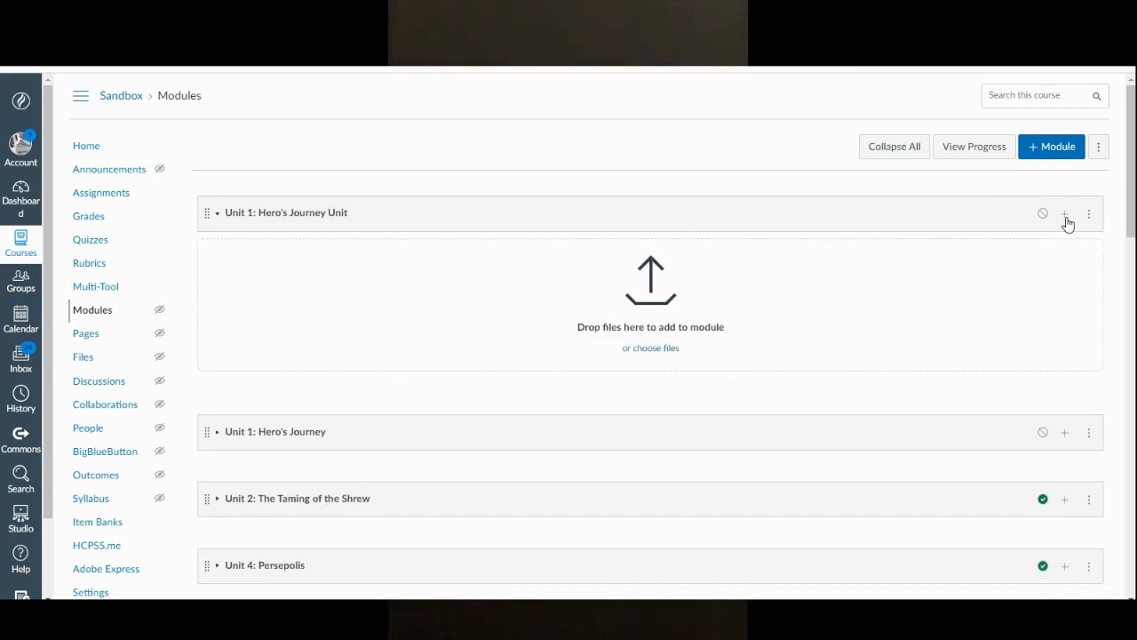
pyautogui.click(1066, 215)
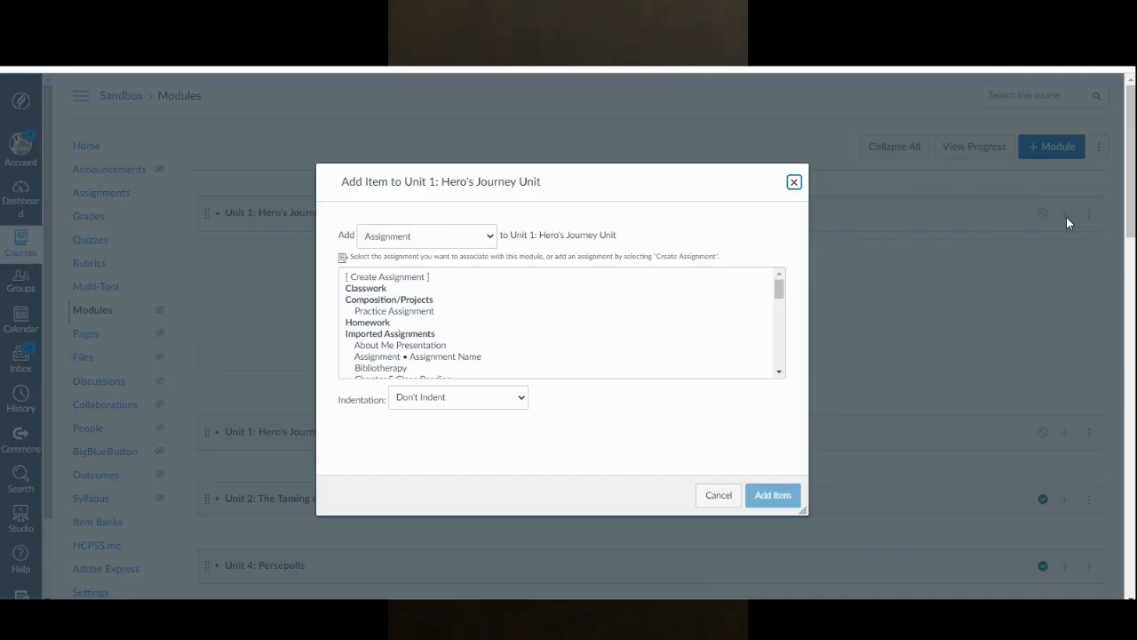
pyautogui.click(423, 238)
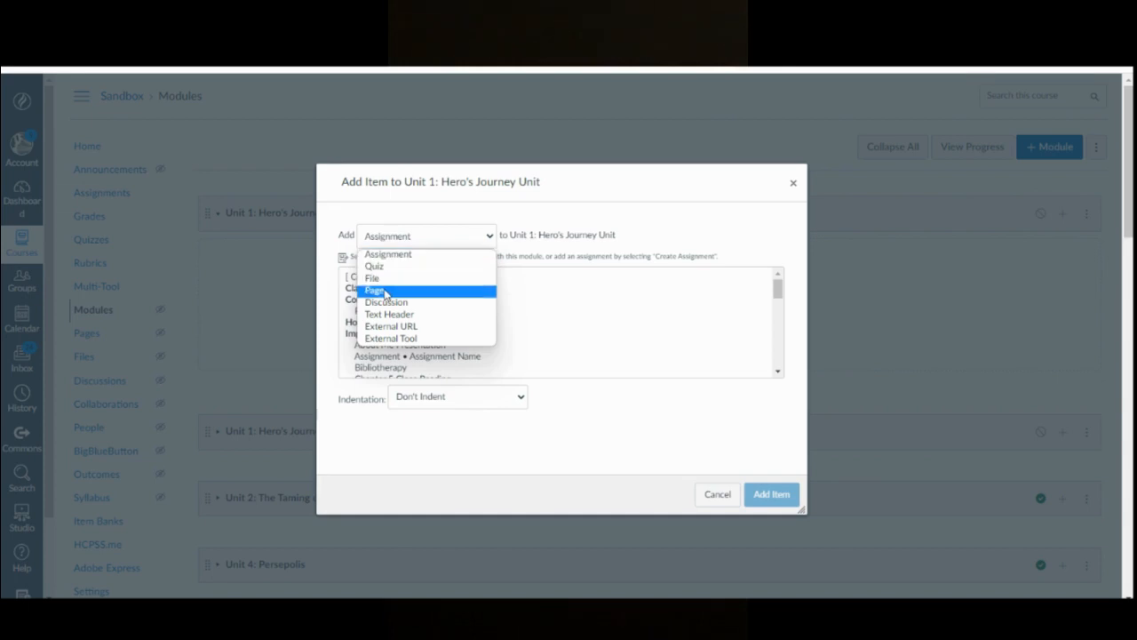
pyautogui.click(386, 292)
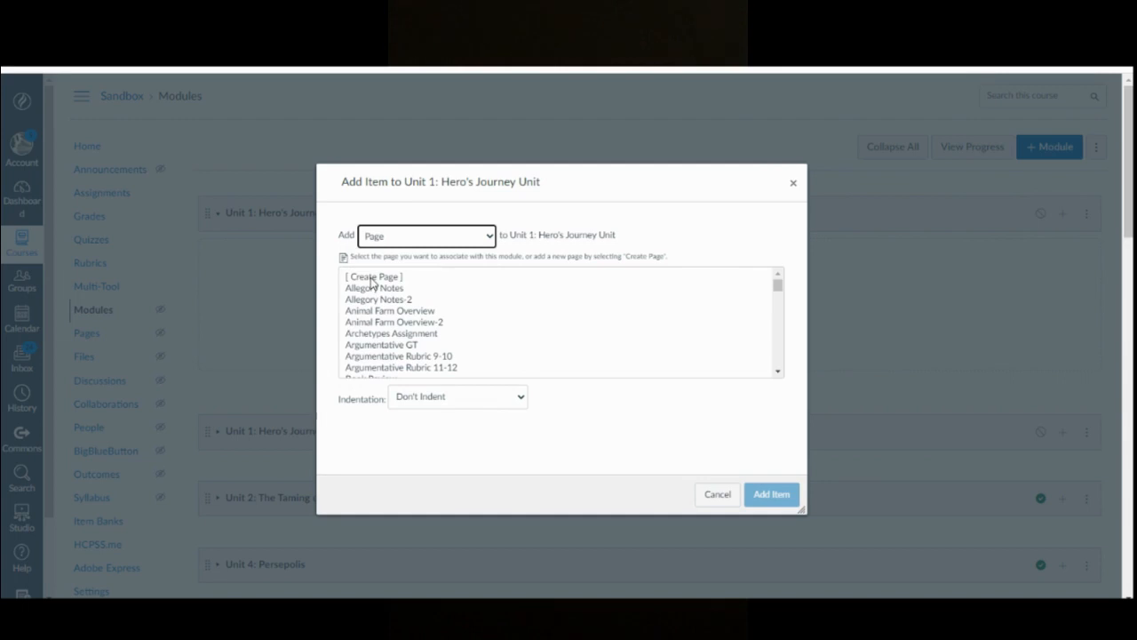
pyautogui.click(374, 278)
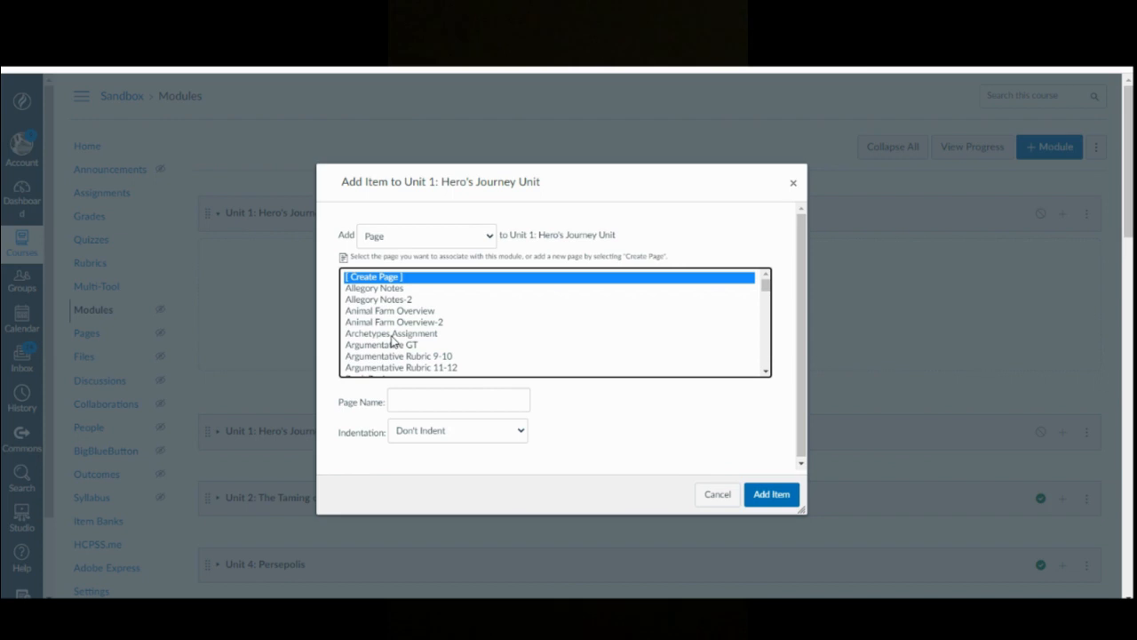
pyautogui.scroll(-10, 394, 342)
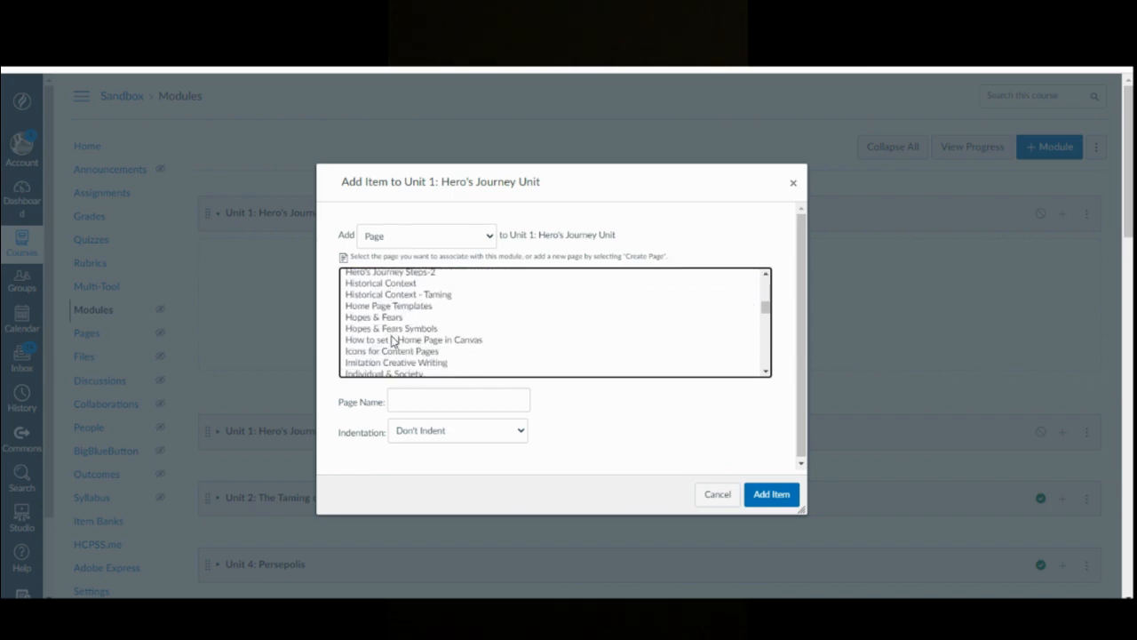
pyautogui.scroll(1, 394, 342)
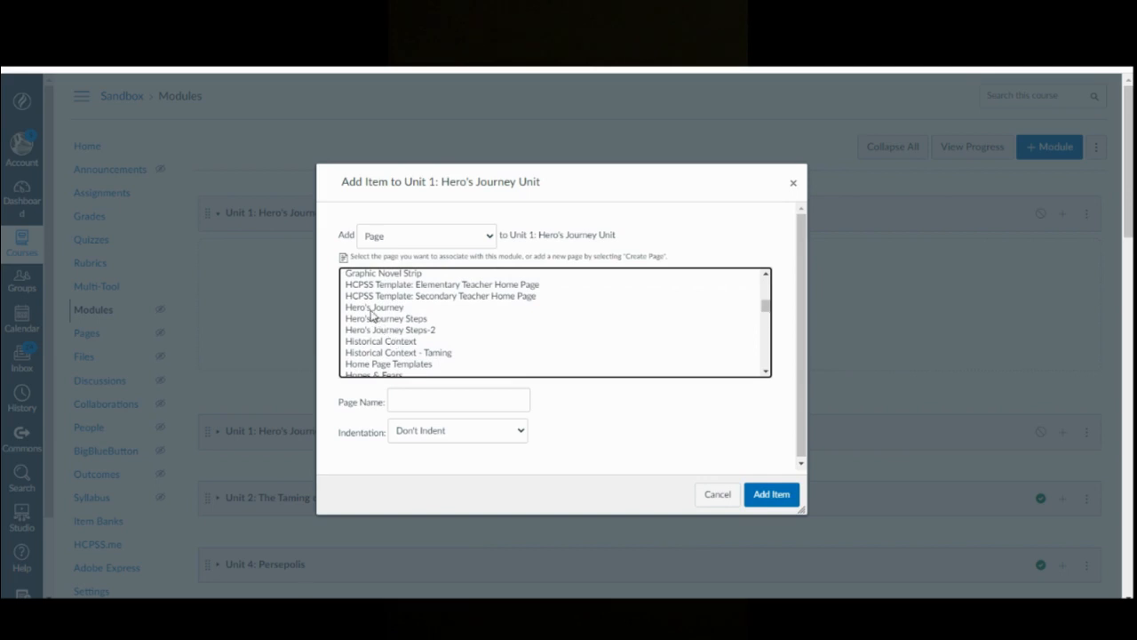
pyautogui.click(372, 309)
pyautogui.scroll(1, 372, 316)
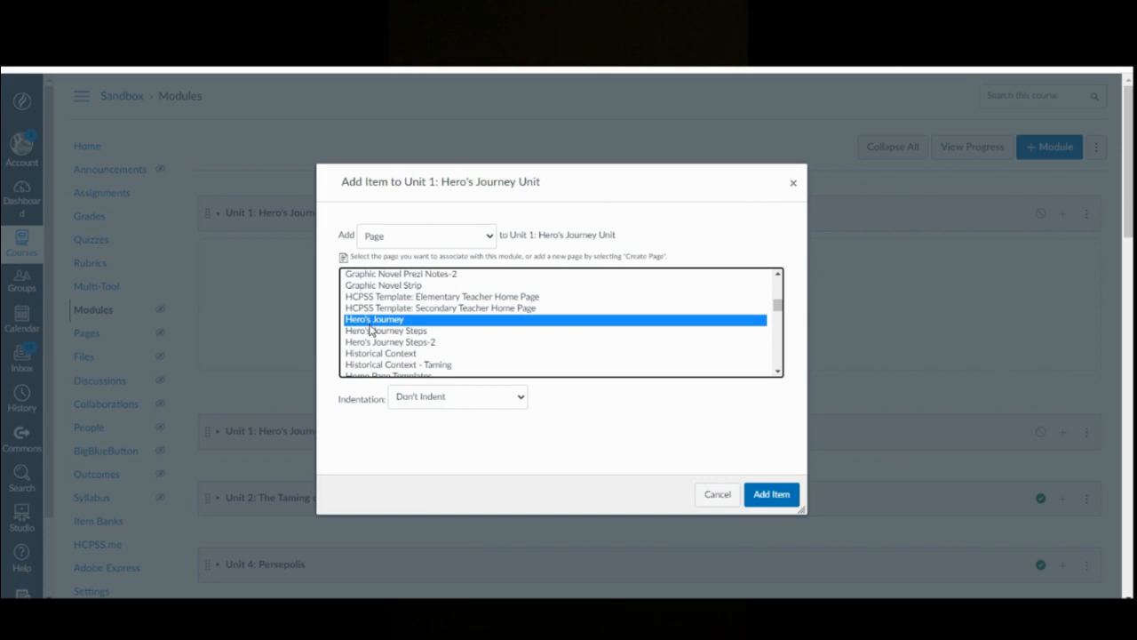
pyautogui.click(765, 502)
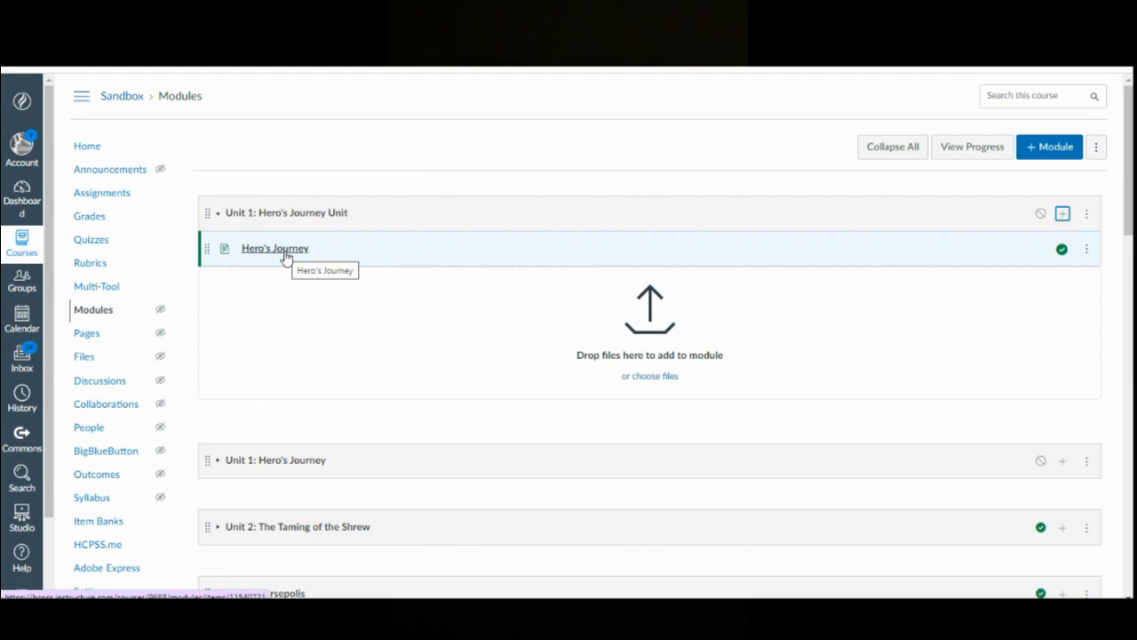
# Step: Add the existing assignment "Lancelot Story" to the Unit 1: Hero's Journey Unit module without indentation and open it from there
pyautogui.click(1065, 215)
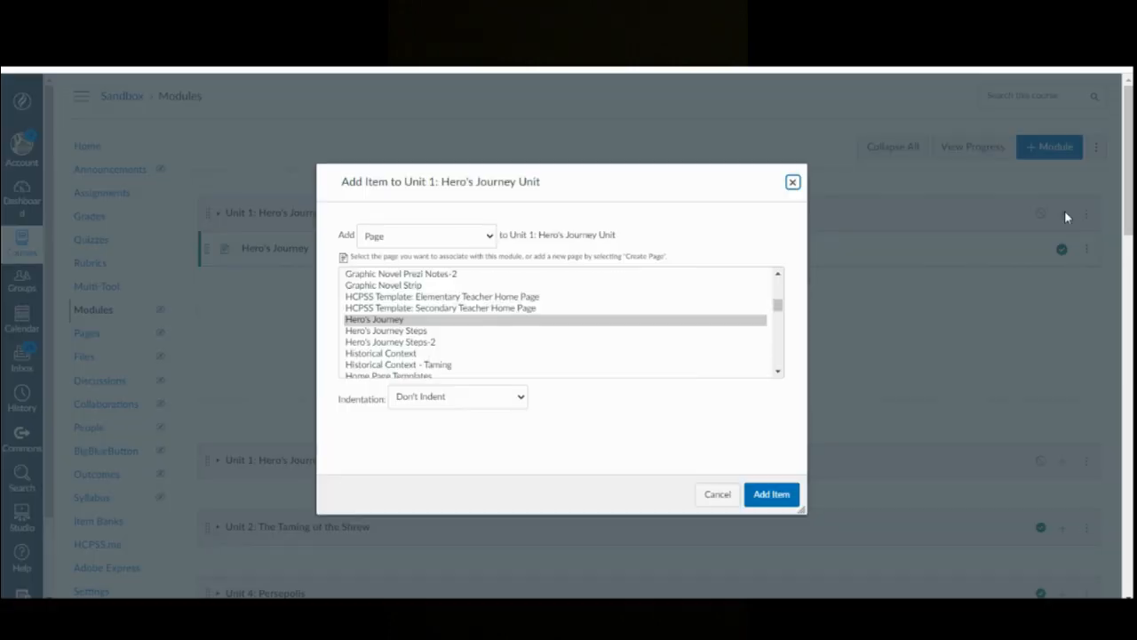
pyautogui.click(400, 237)
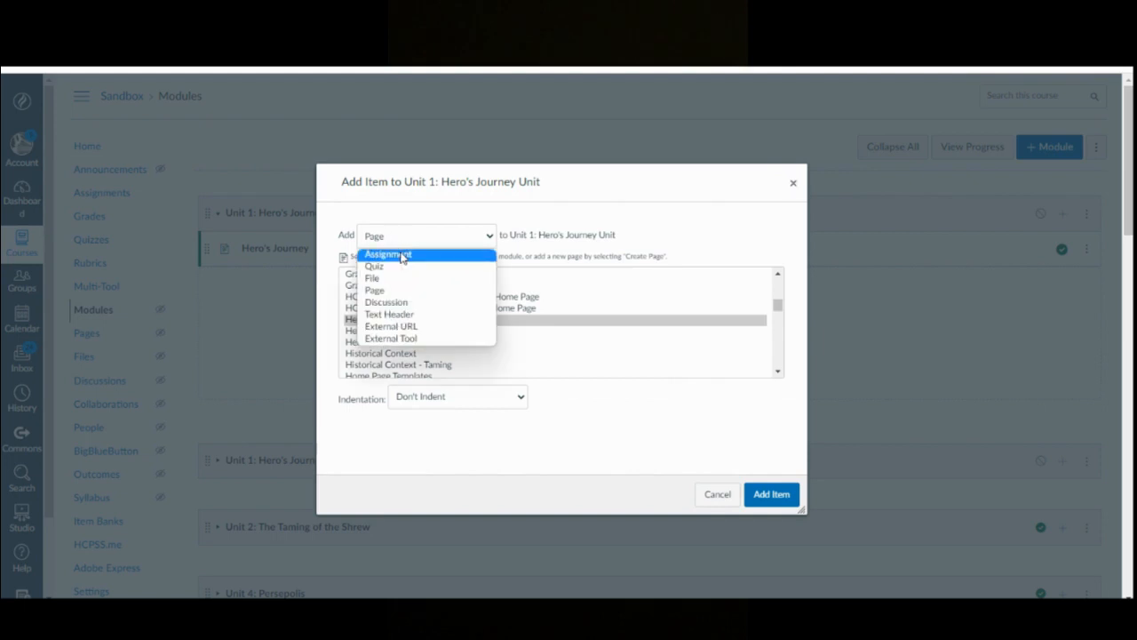
pyautogui.click(401, 255)
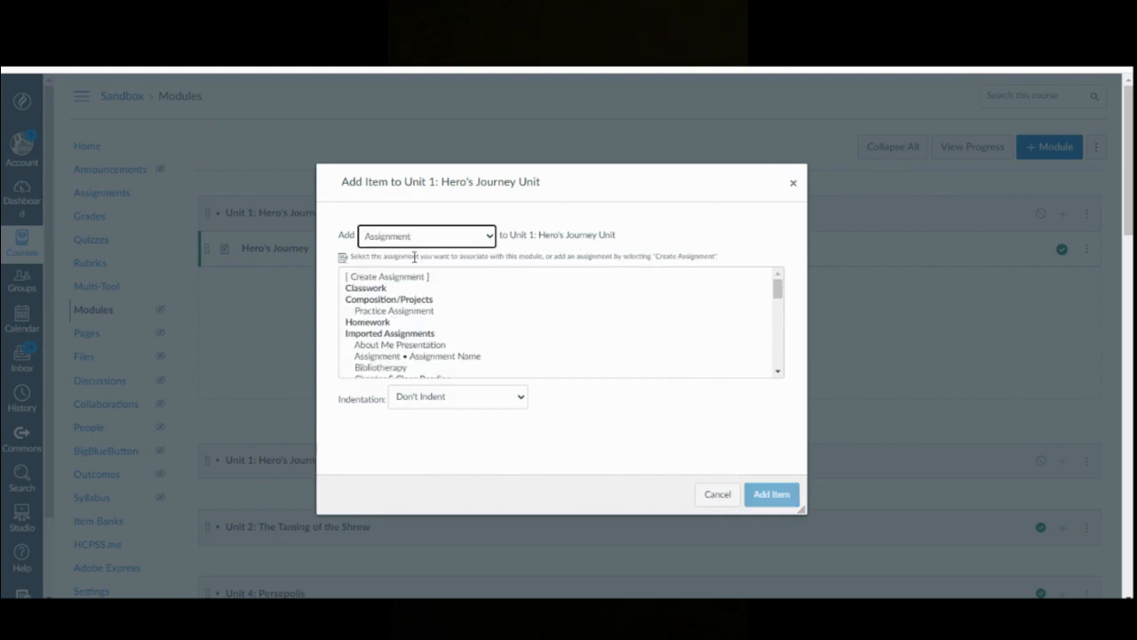
pyautogui.click(413, 278)
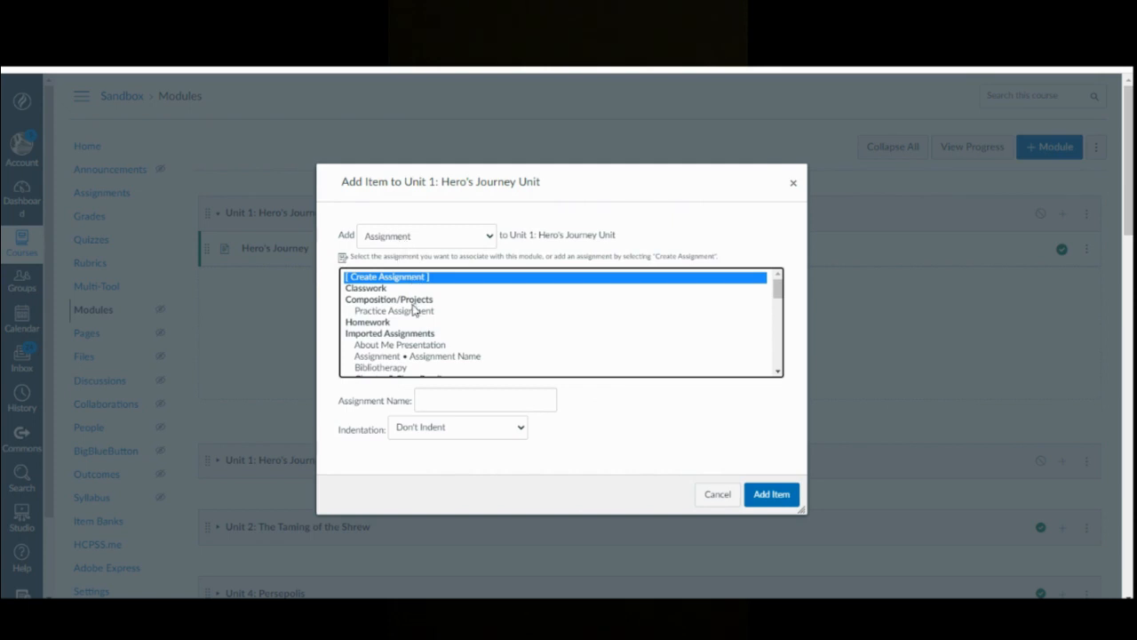
pyautogui.scroll(-2, 414, 308)
pyautogui.scroll(-5, 413, 309)
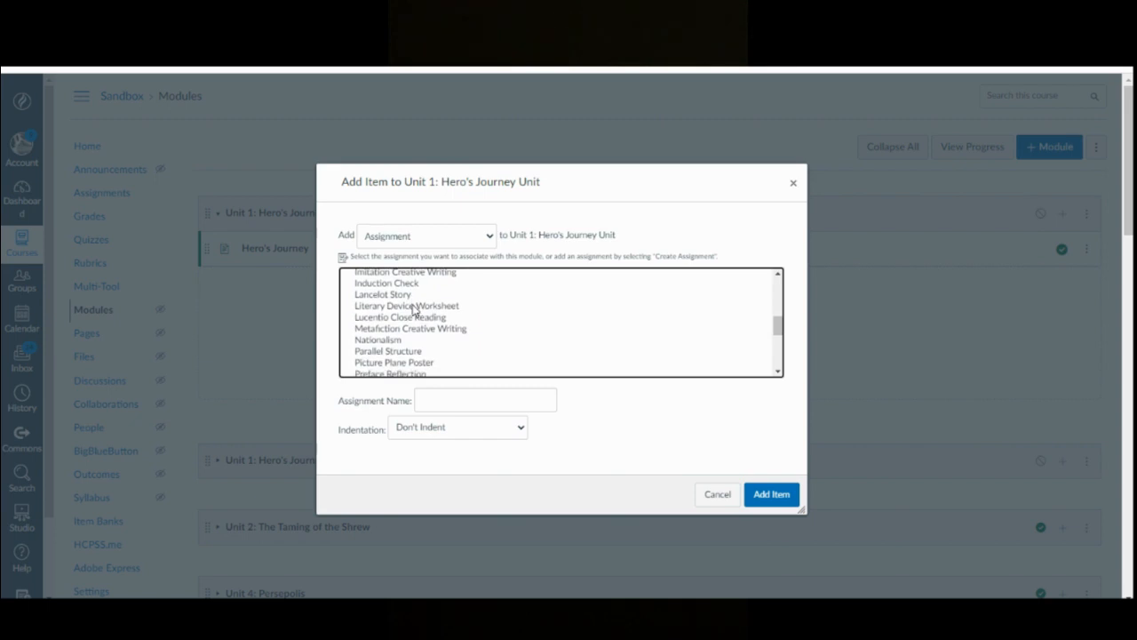
pyautogui.click(393, 296)
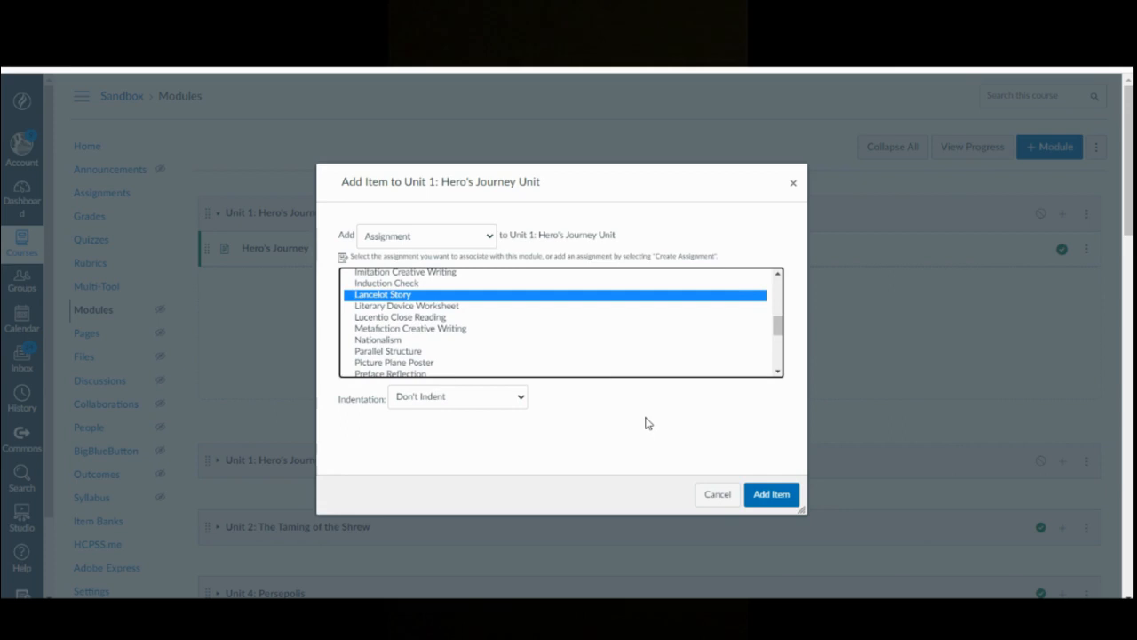
pyautogui.click(789, 495)
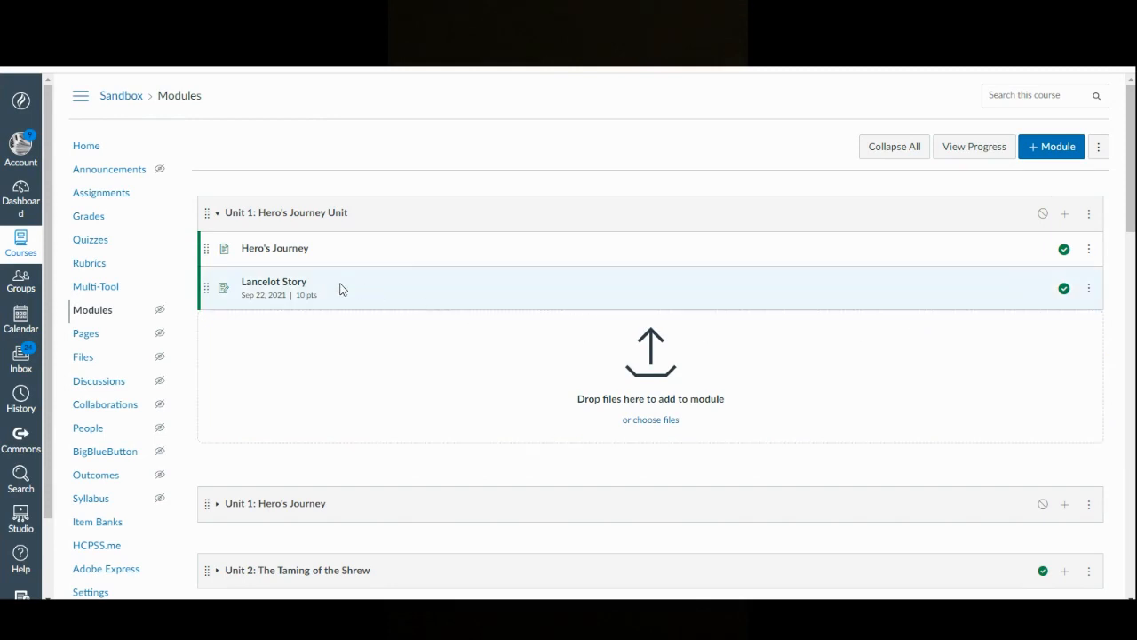
pyautogui.click(266, 285)
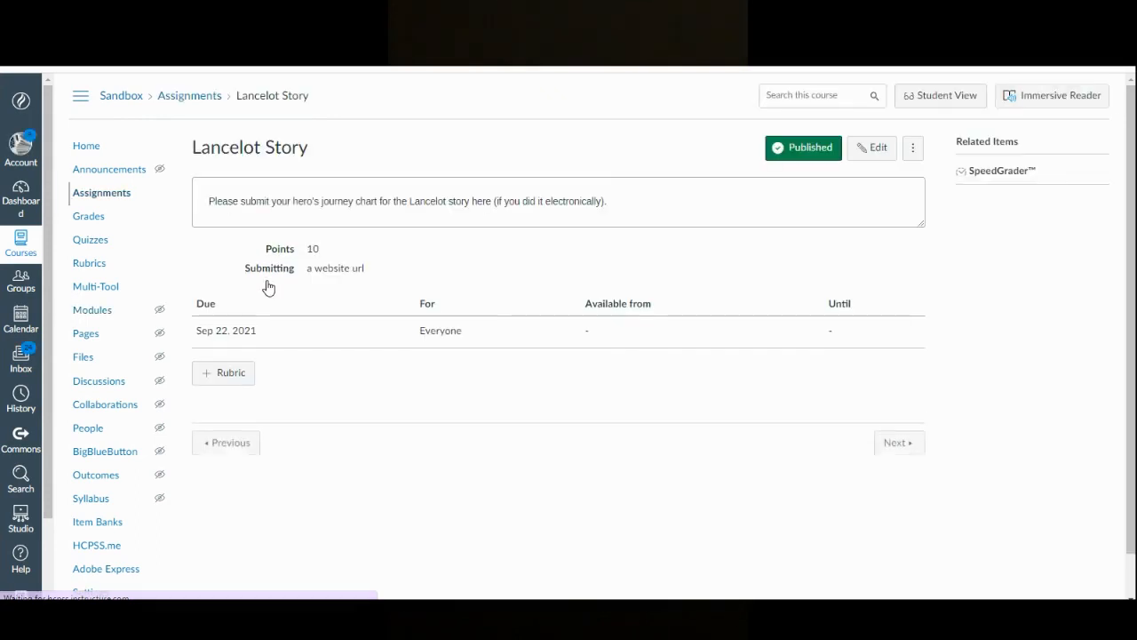
# Step: Create a new assignment named "Archetypes" in the Unit 1: Hero's Journey Unit module without indentation
pyautogui.moveTo(263, 337)
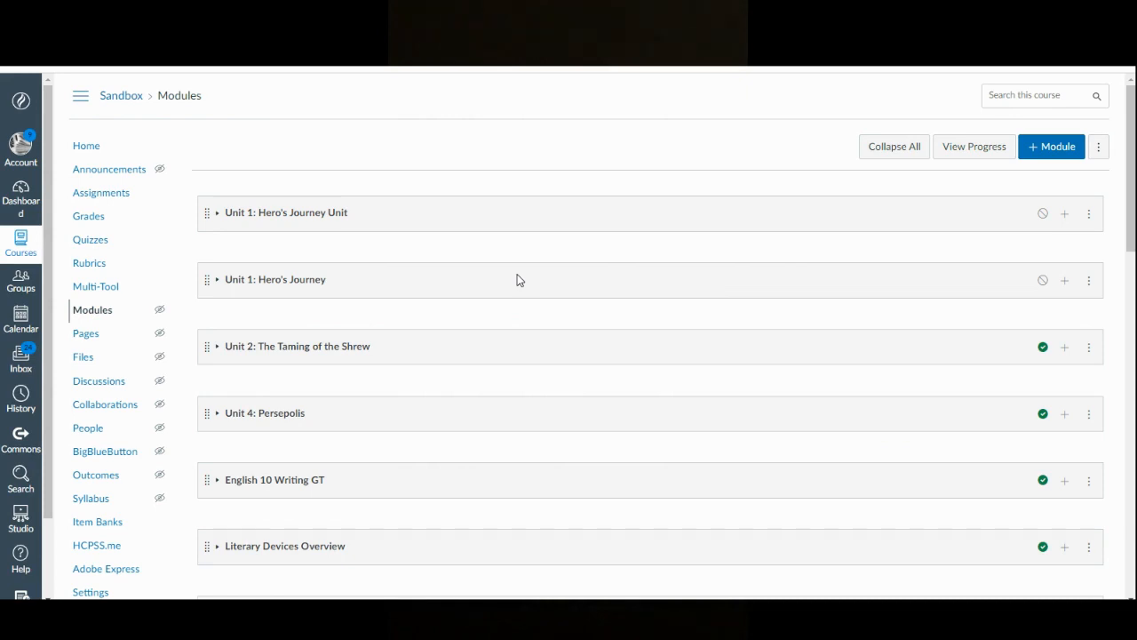
pyautogui.click(311, 215)
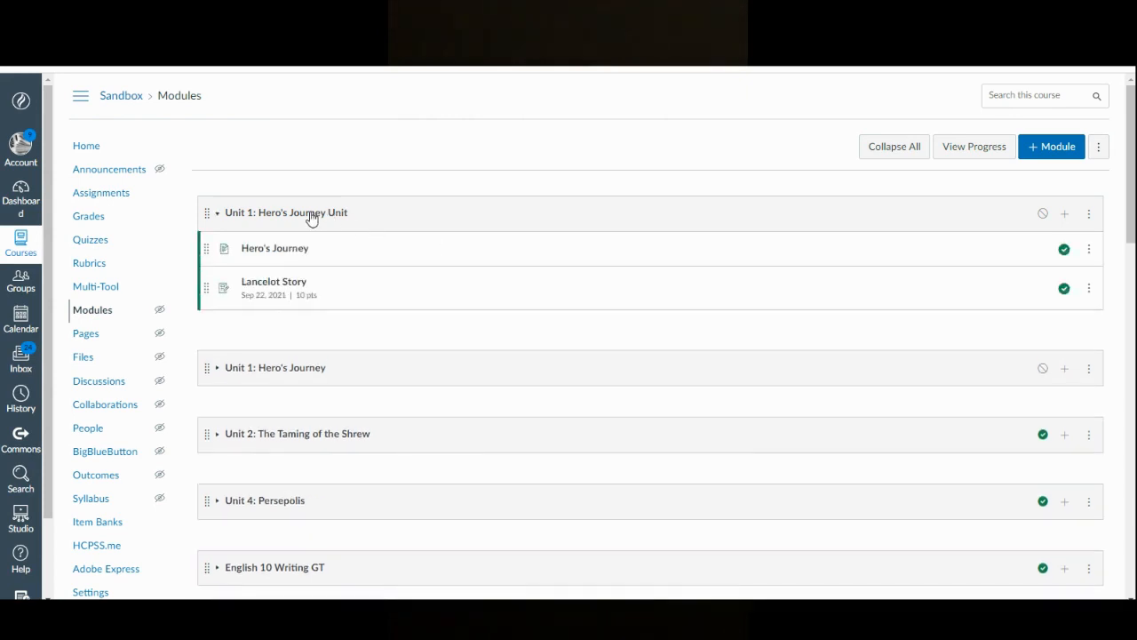
pyautogui.click(1065, 215)
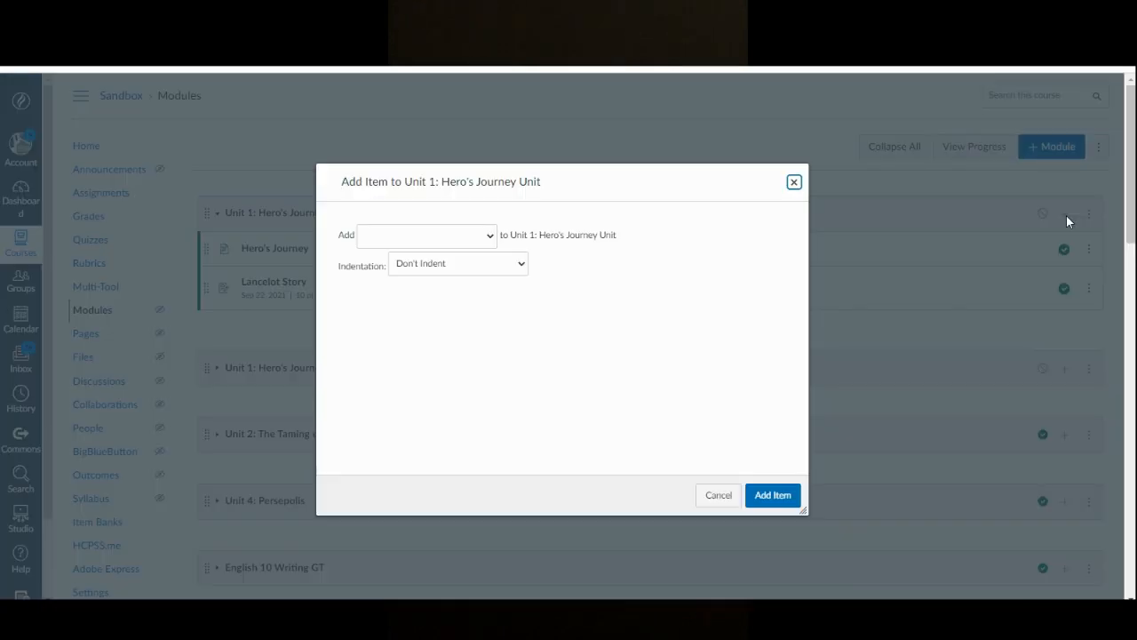
pyautogui.click(488, 236)
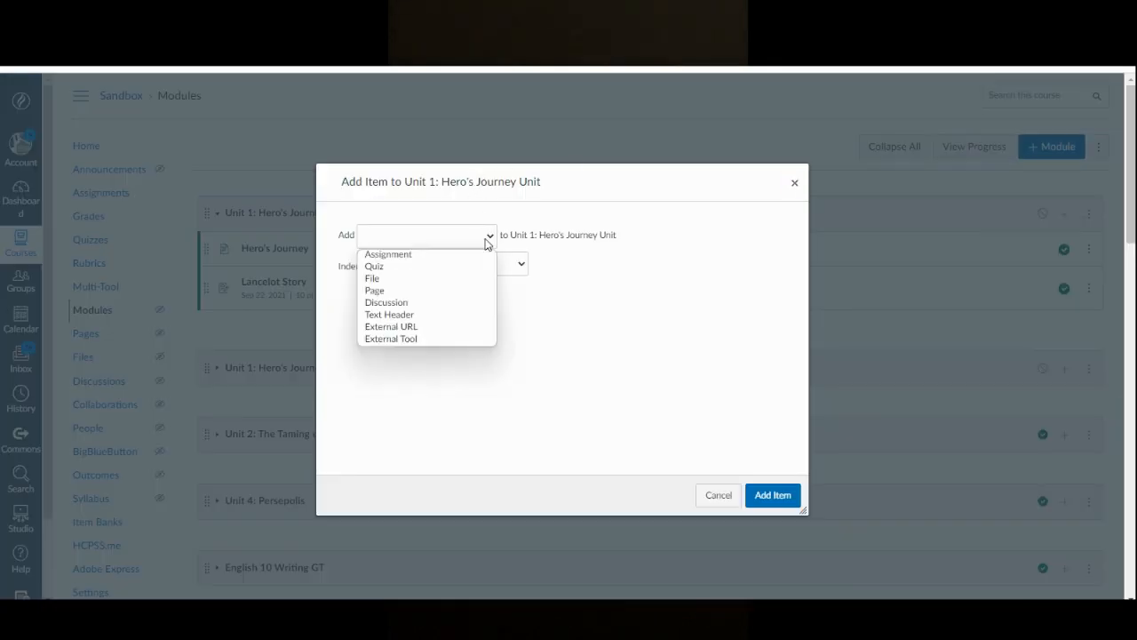
pyautogui.click(407, 257)
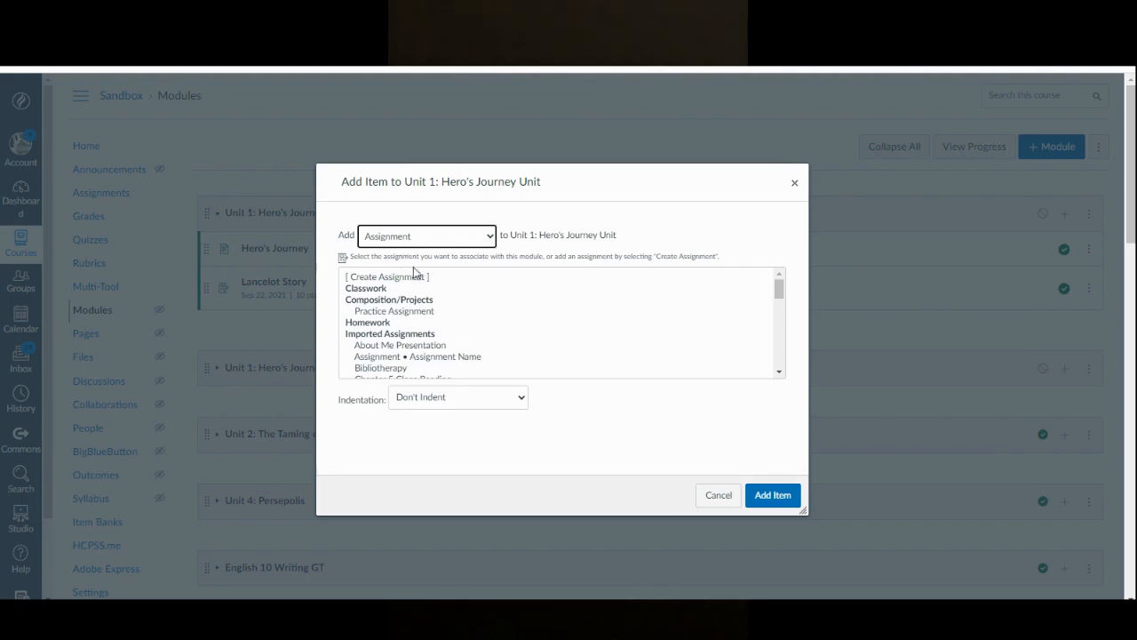
pyautogui.click(407, 279)
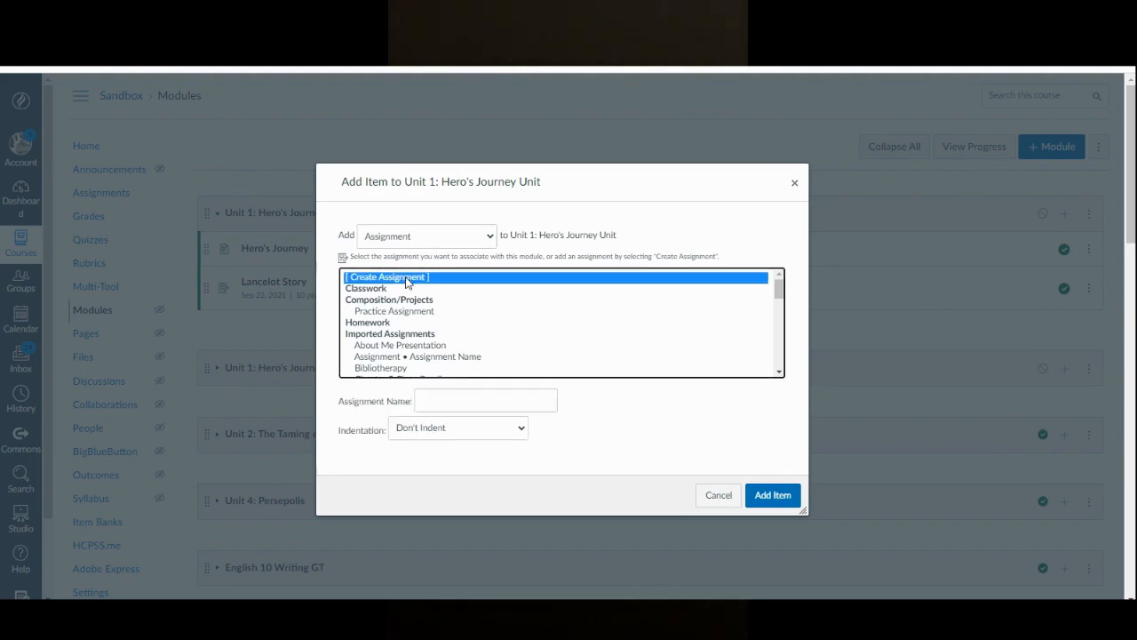
pyautogui.click(769, 498)
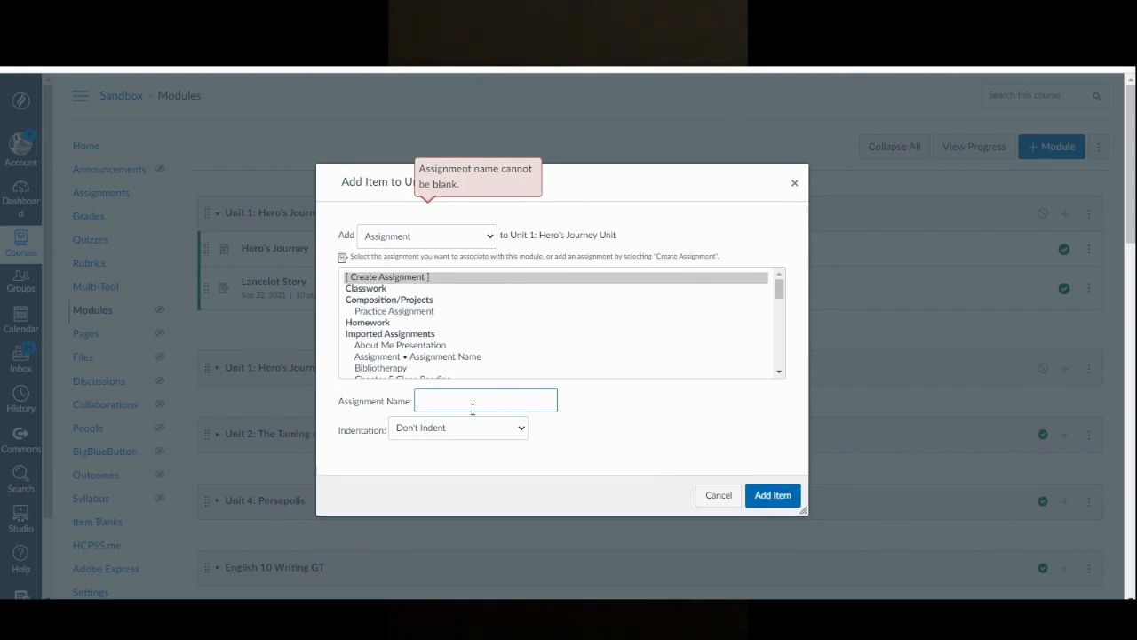
pyautogui.write('Archetypes')
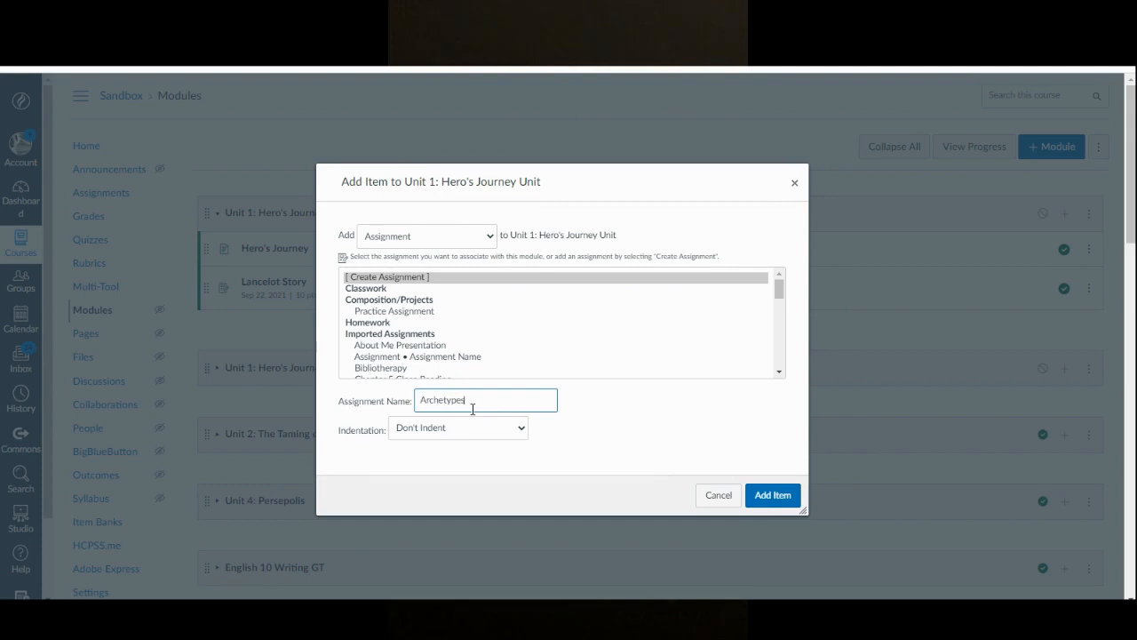
pyautogui.click(785, 498)
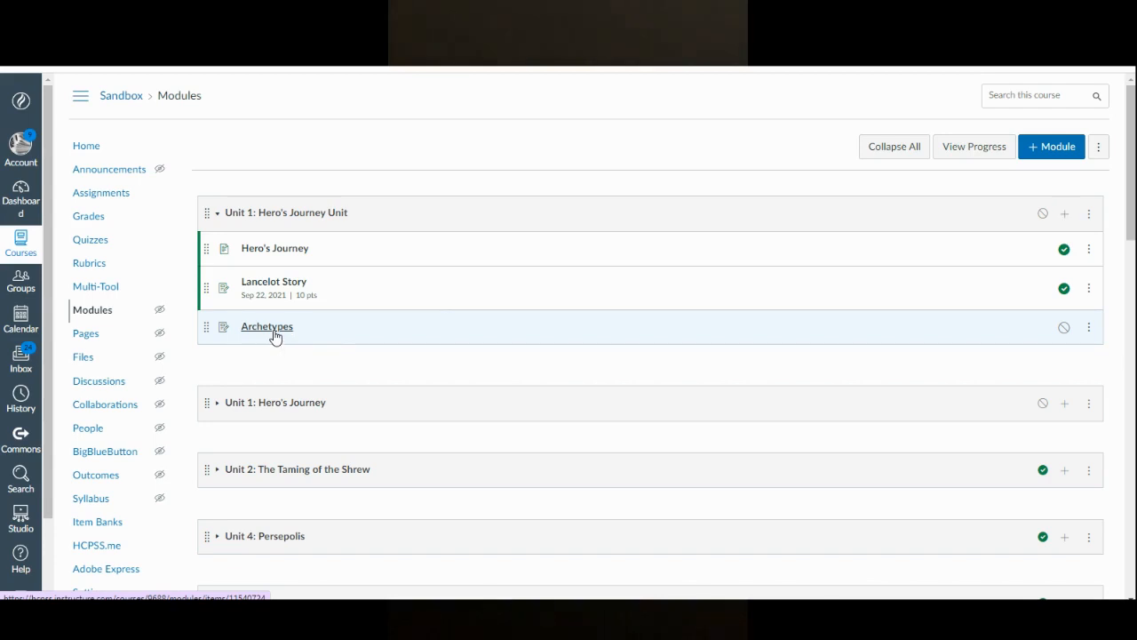
# Step: Open the Archetypes assignment for editing and apply the Flat Sections 2 theme to its description
pyautogui.click(274, 335)
pyautogui.click(870, 146)
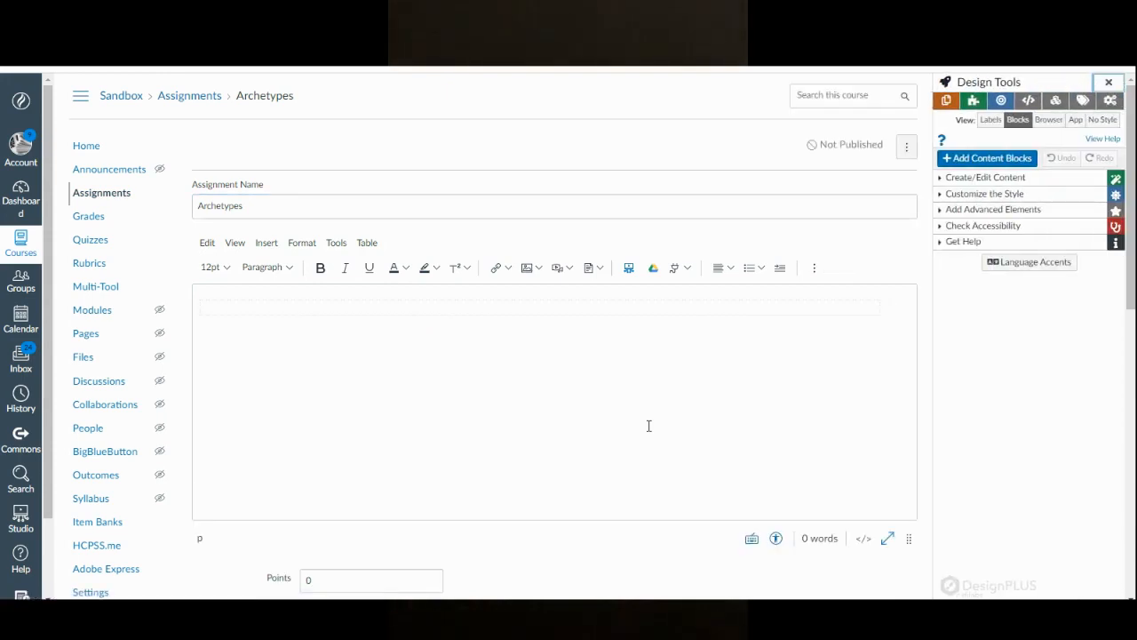
pyautogui.click(376, 313)
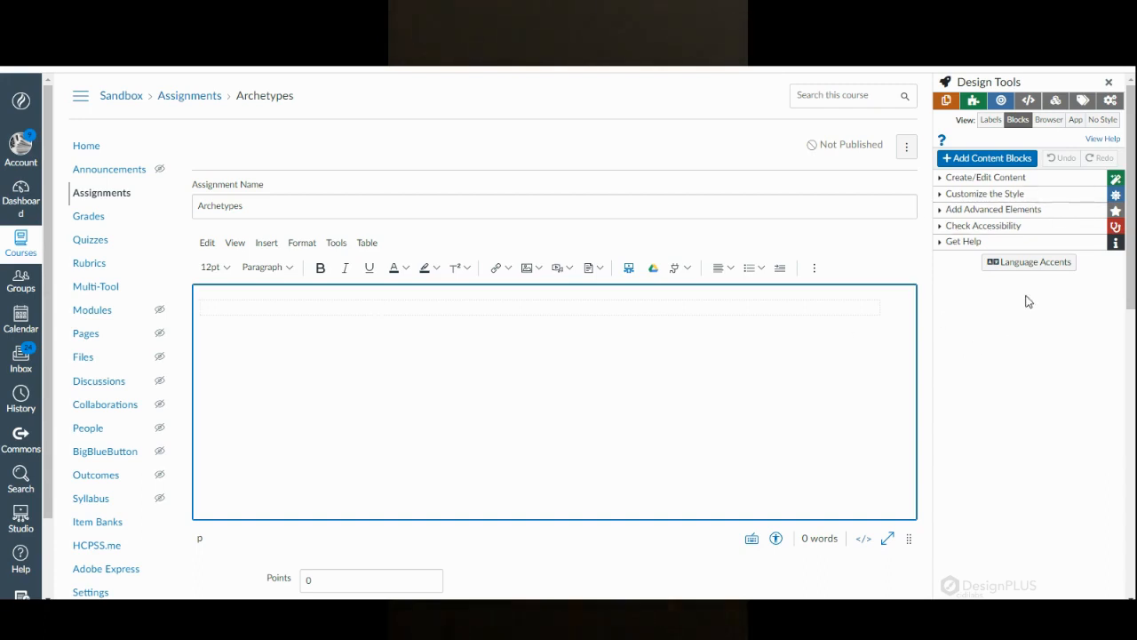
pyautogui.click(971, 180)
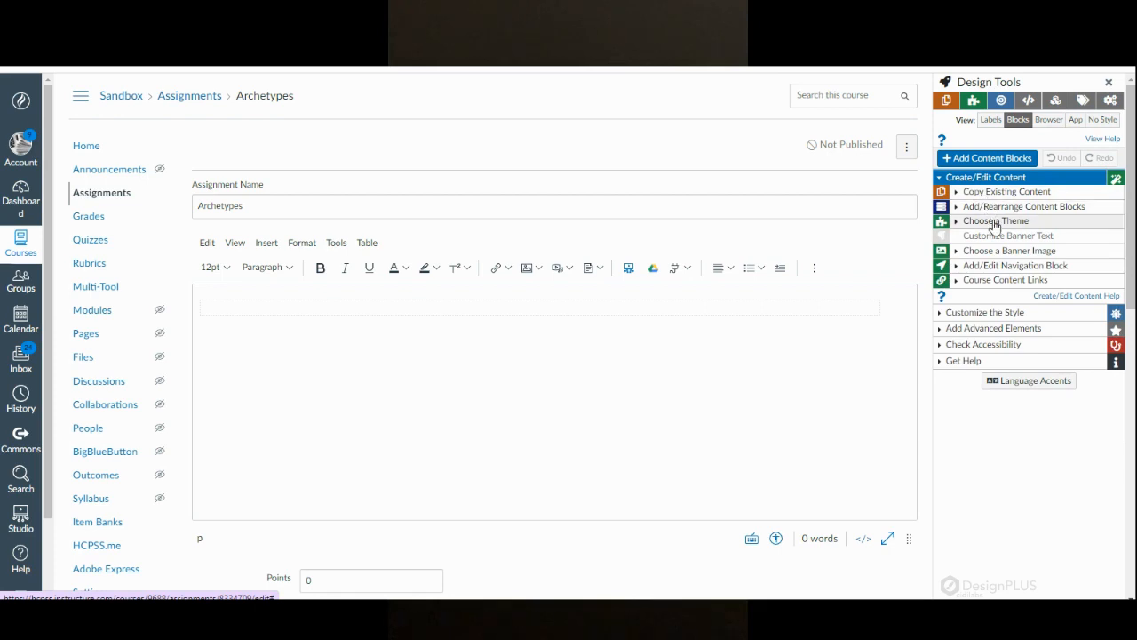
pyautogui.click(982, 220)
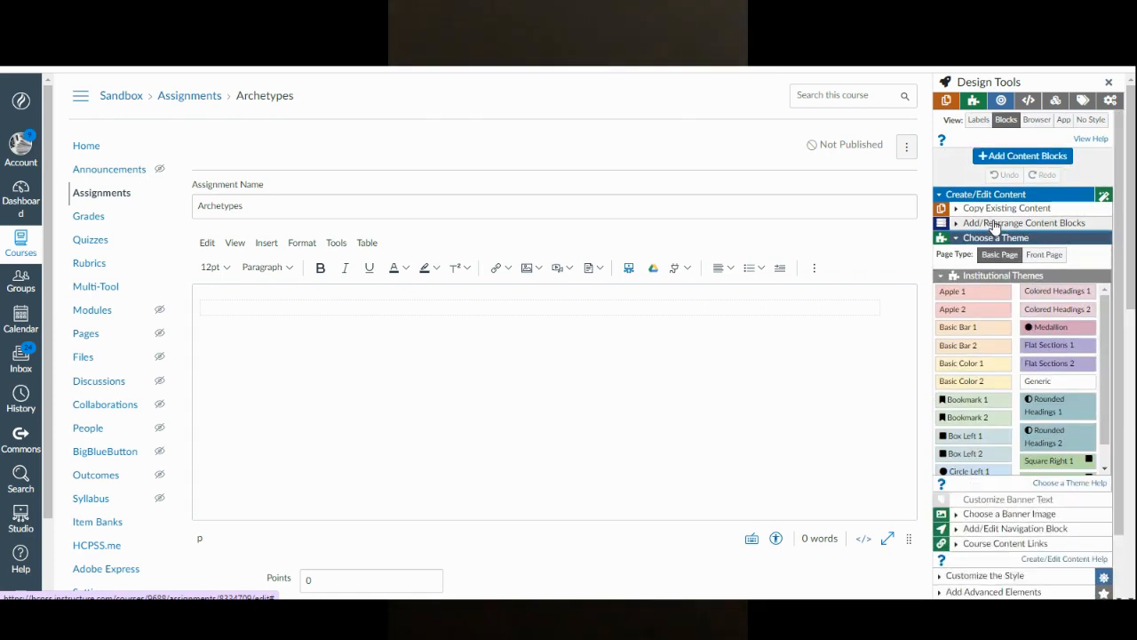
pyautogui.click(1059, 366)
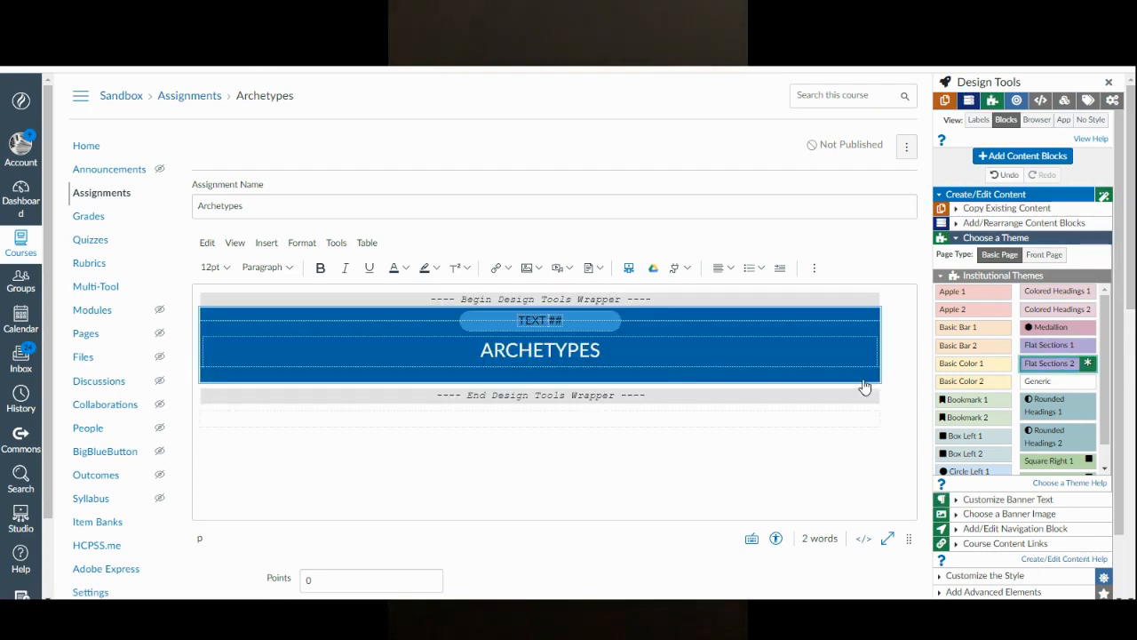
# Step: Add the Introduction_text_here content block below the Archetypes banner and replace its placeholder text with "Directions:"
pyautogui.click(1013, 158)
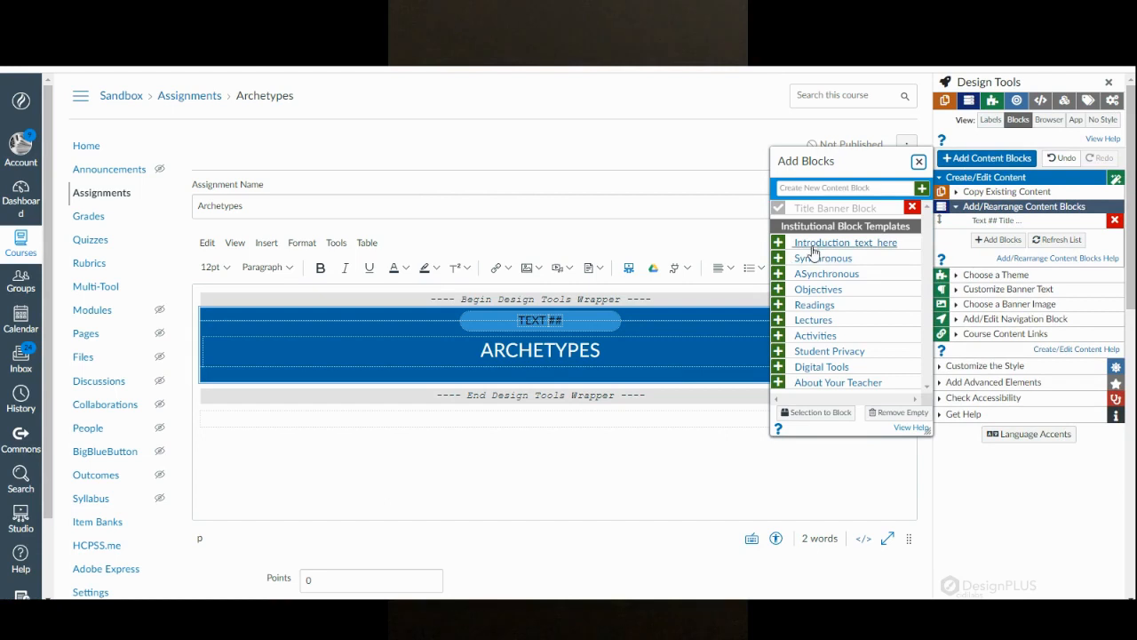
pyautogui.click(813, 253)
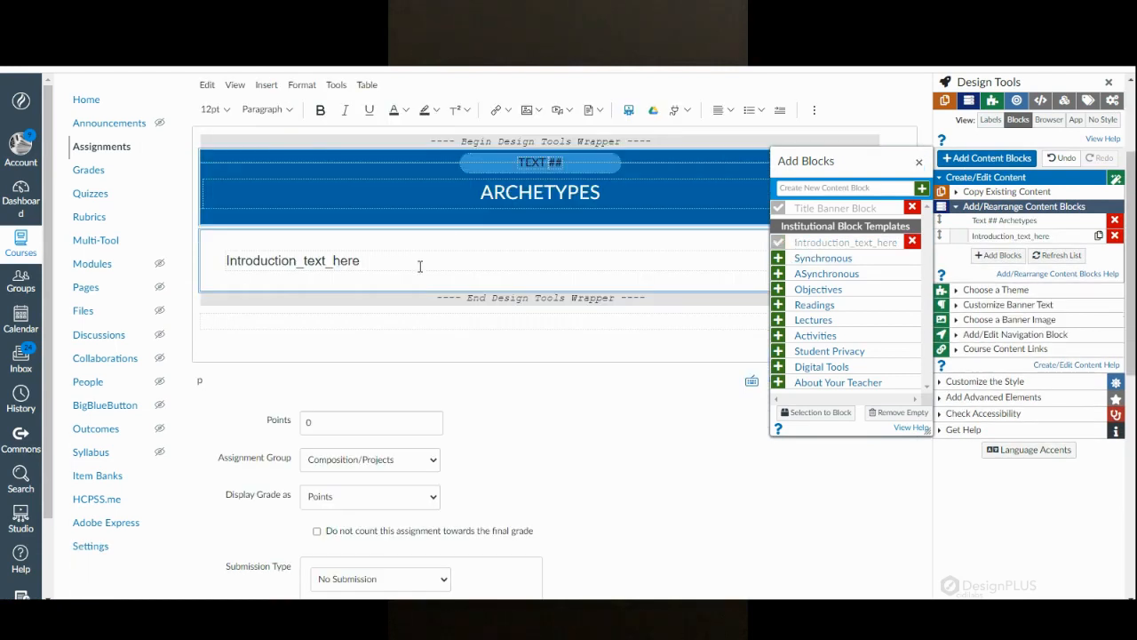
pyautogui.scroll(1, 420, 267)
pyautogui.click(382, 366)
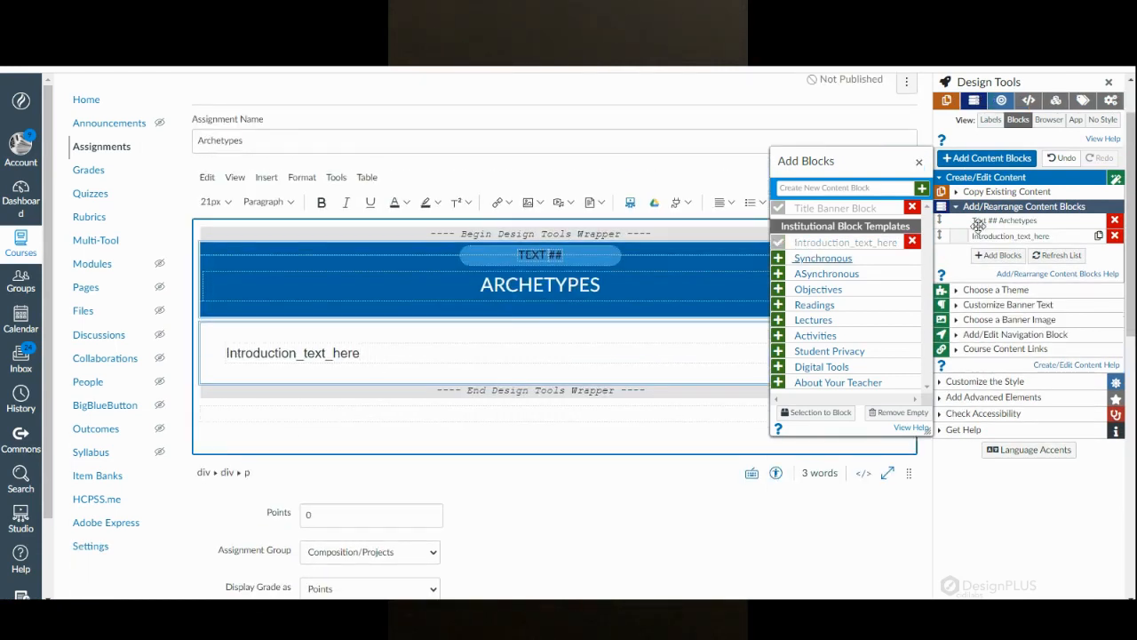
pyautogui.click(919, 162)
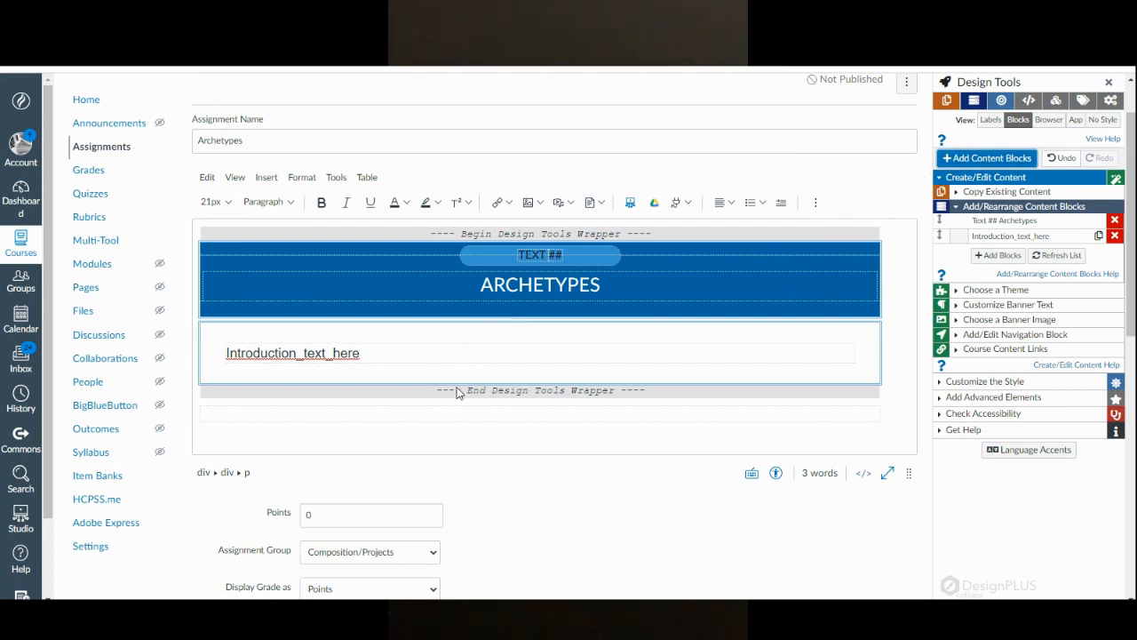
pyautogui.moveTo(389, 354); pyautogui.dragTo(223, 362)
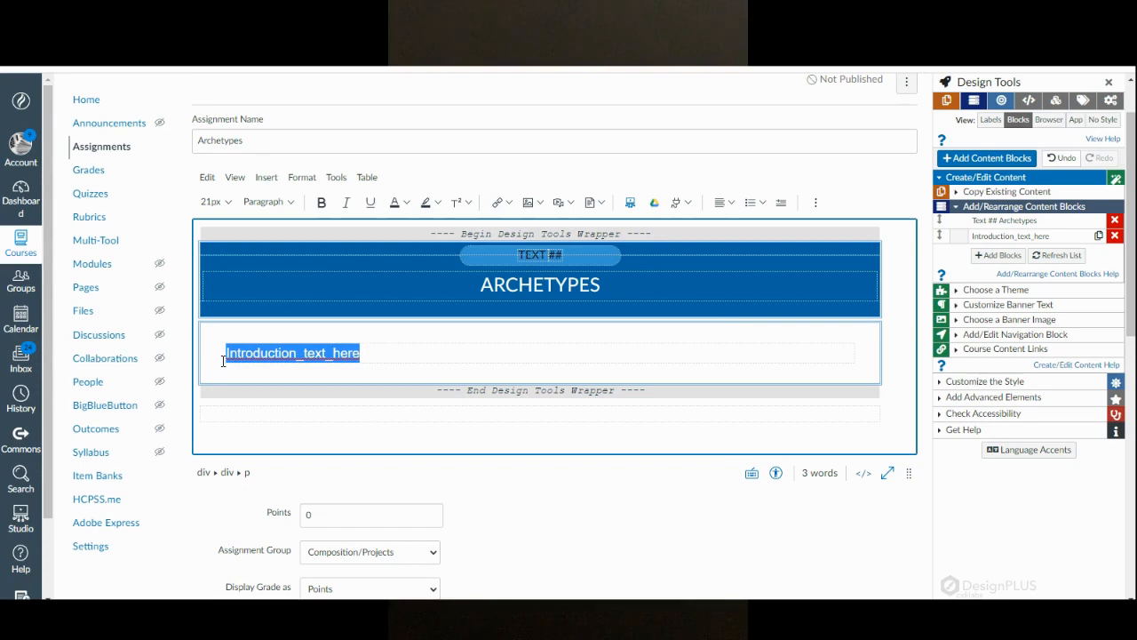
pyautogui.write('Directions:')
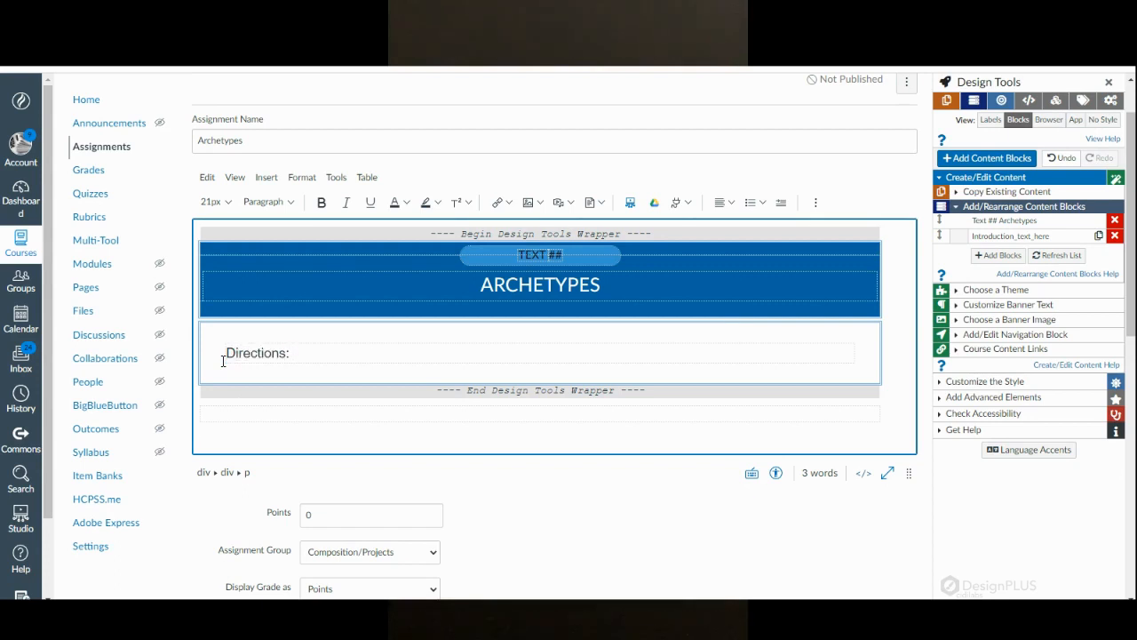
# Step: Review the remaining settings of the Archetypes assignment and save it without publishing
pyautogui.scroll(-2, 507, 552)
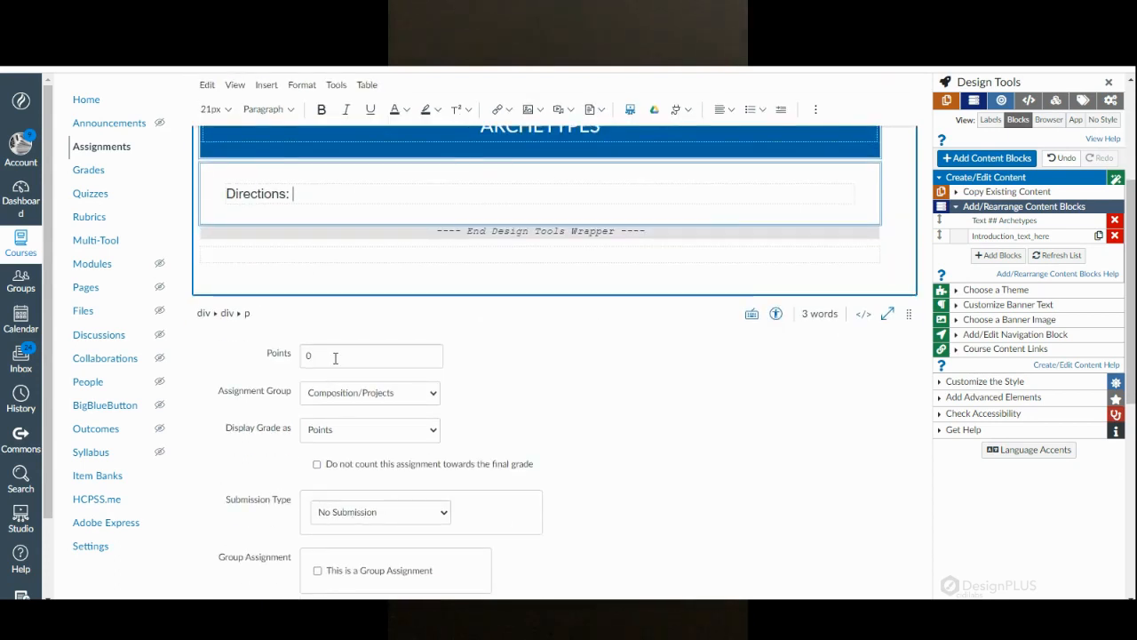
pyautogui.scroll(-2, 329, 369)
pyautogui.scroll(-4, 658, 420)
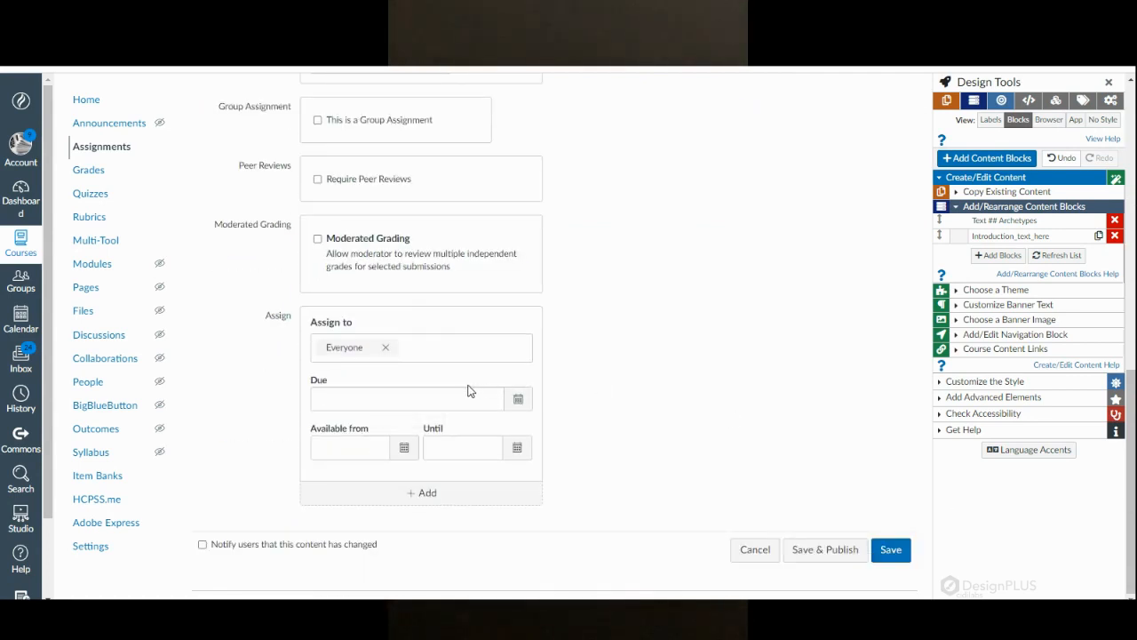
pyautogui.click(882, 555)
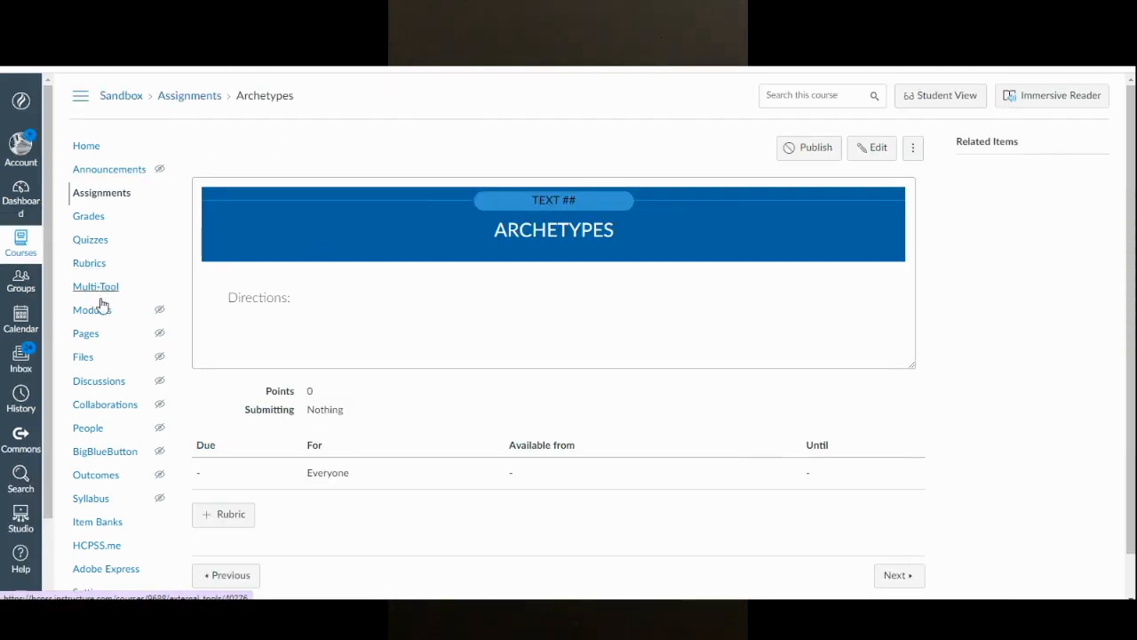
# Step: Return to the module list, check the Archetypes assignment from its module, and review the expanded contents of Unit 1: Hero's Journey Unit
pyautogui.click(97, 309)
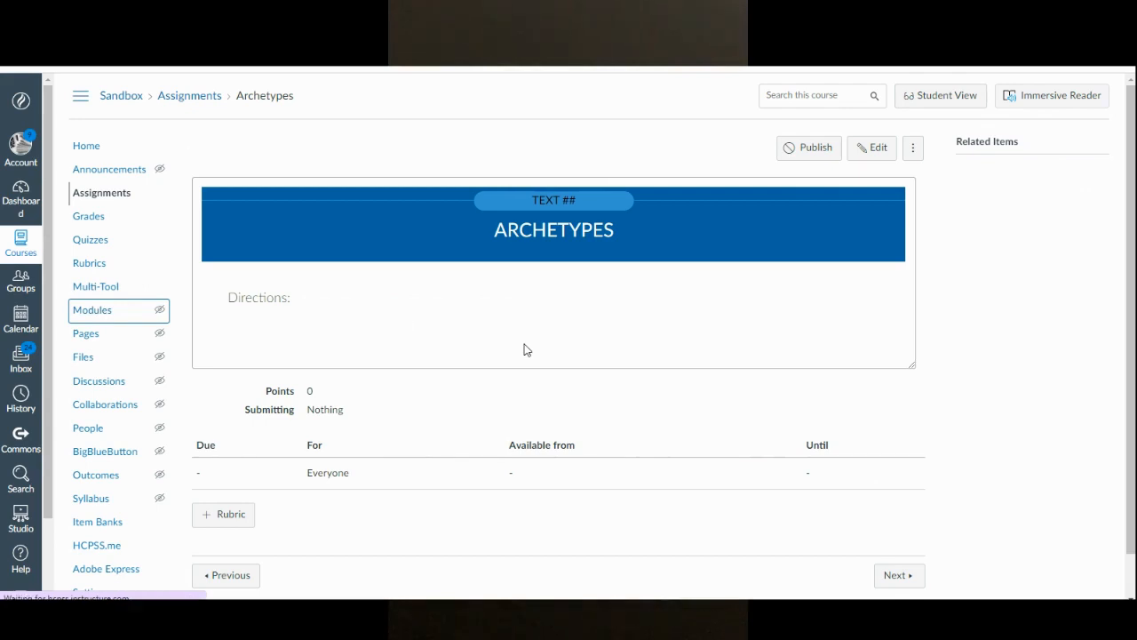
pyautogui.click(284, 213)
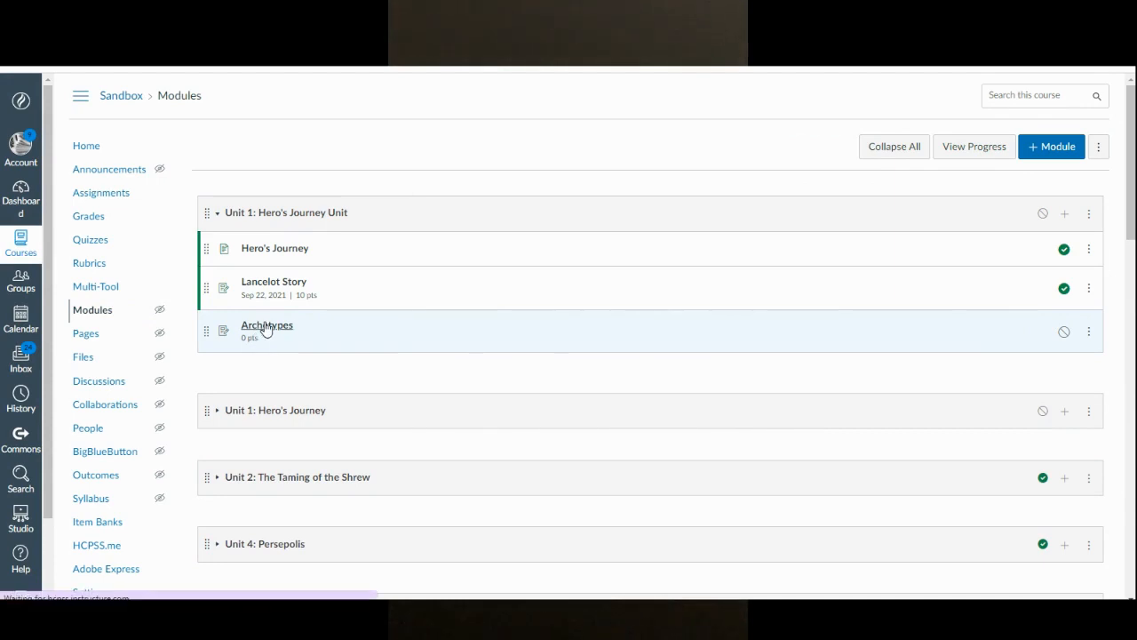
pyautogui.click(92, 310)
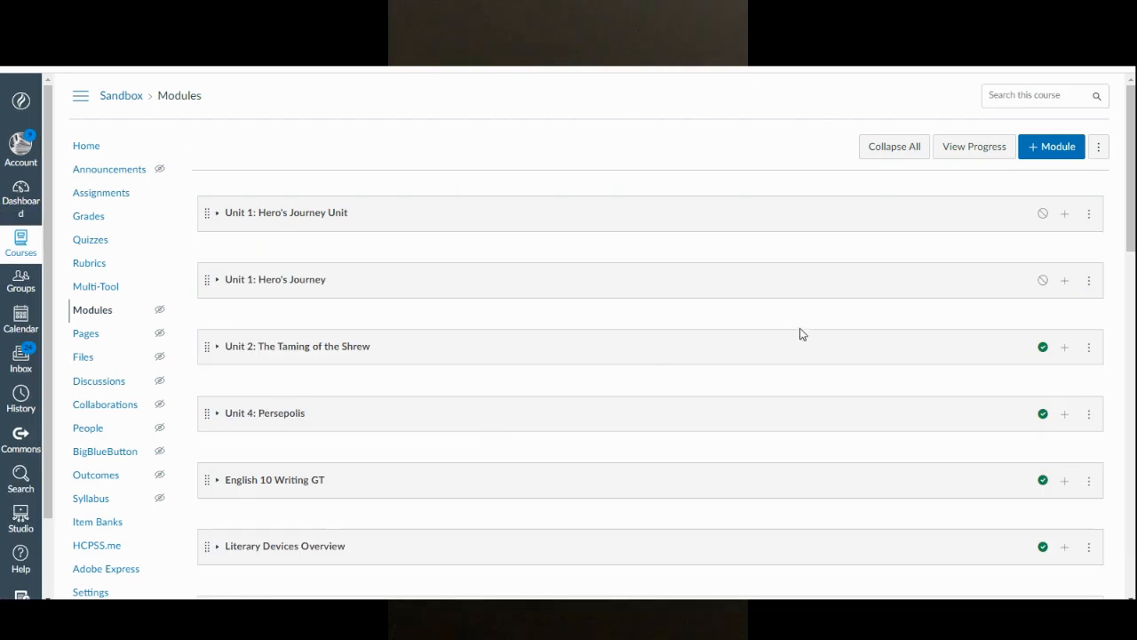
pyautogui.click(220, 221)
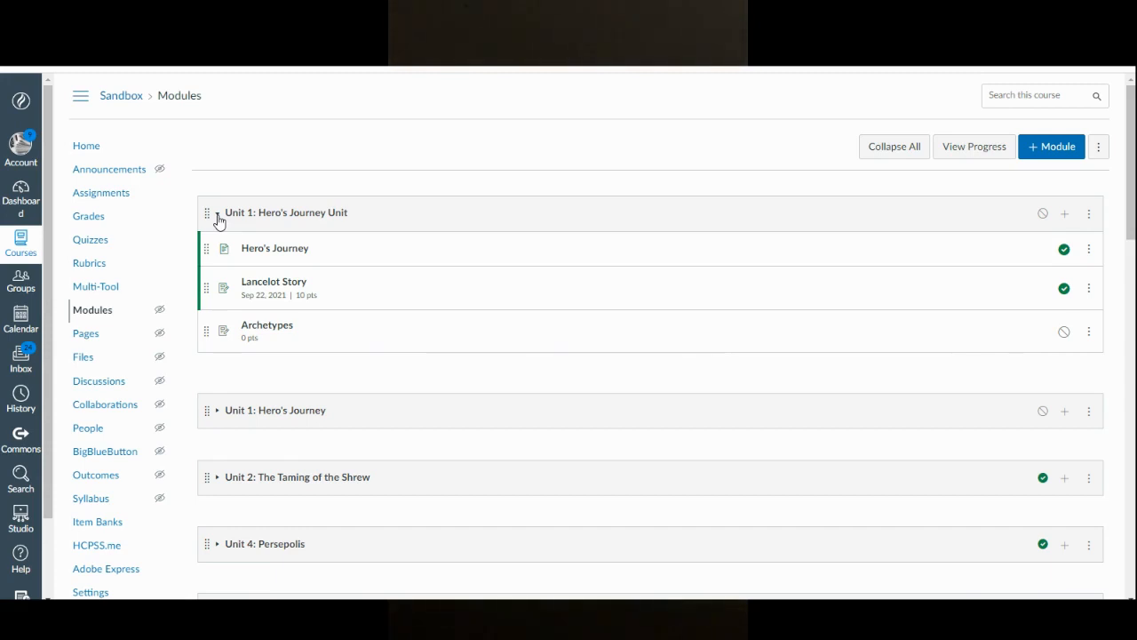
pyautogui.click(217, 214)
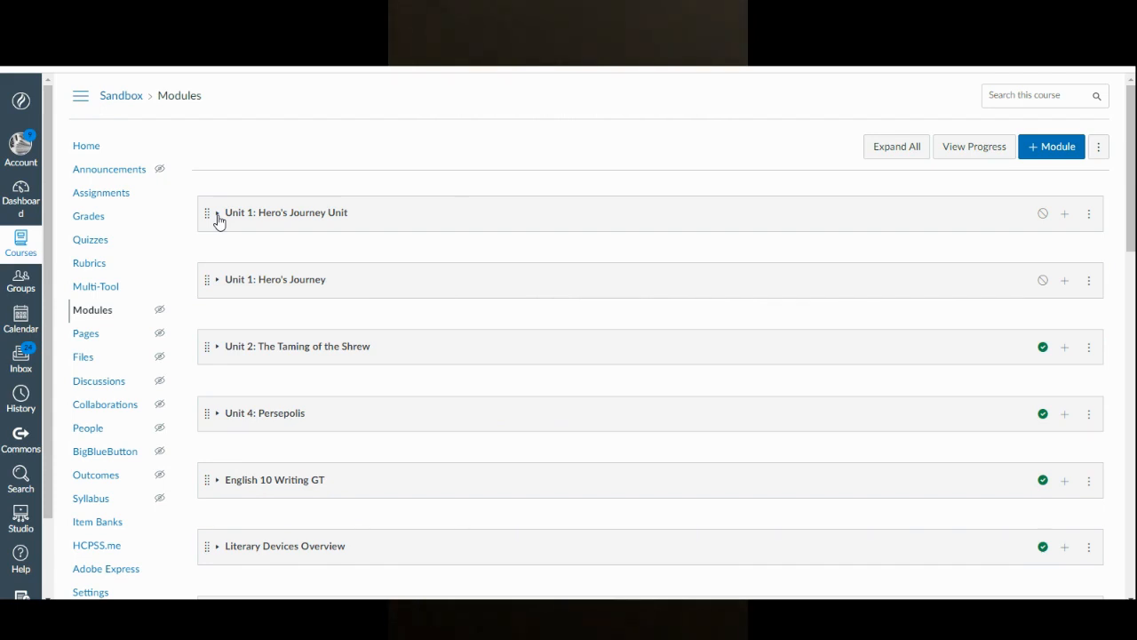
pyautogui.click(218, 214)
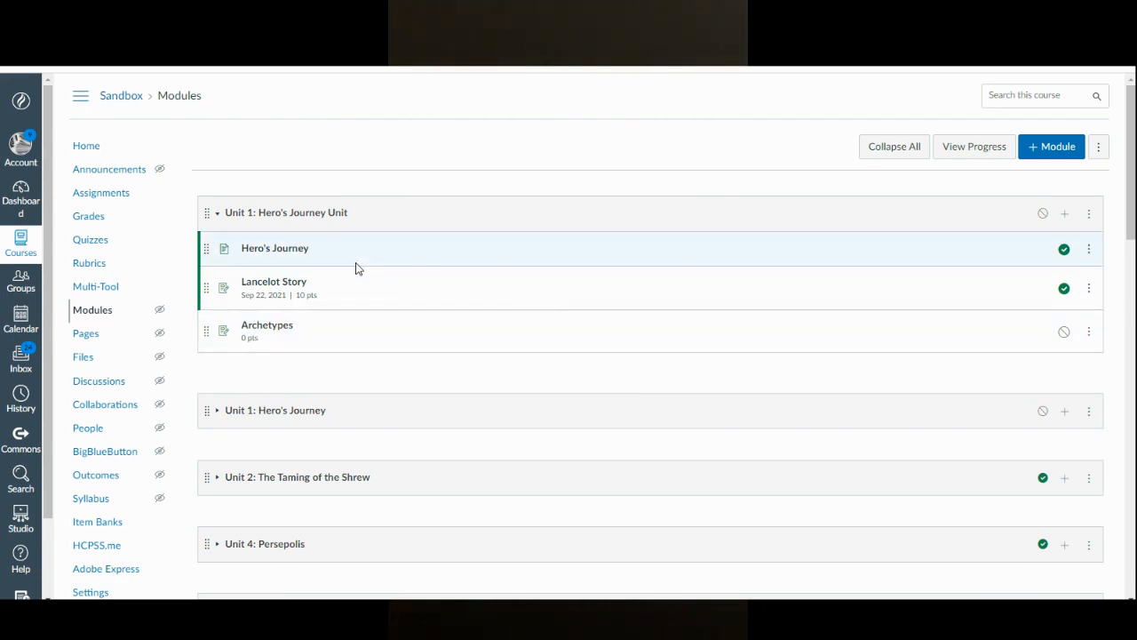
# Step: Rename the Hero's Journey page in the Unit 1: Hero's Journey Unit module as "Lesson 1: Hero's Journey"
pyautogui.click(1092, 251)
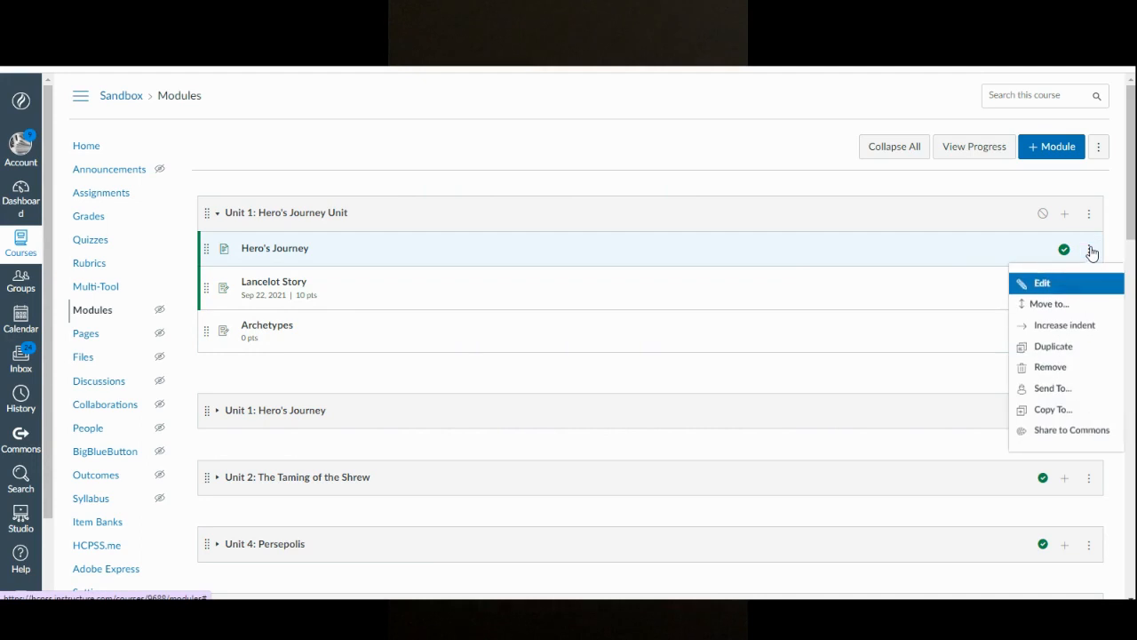
pyautogui.click(1044, 284)
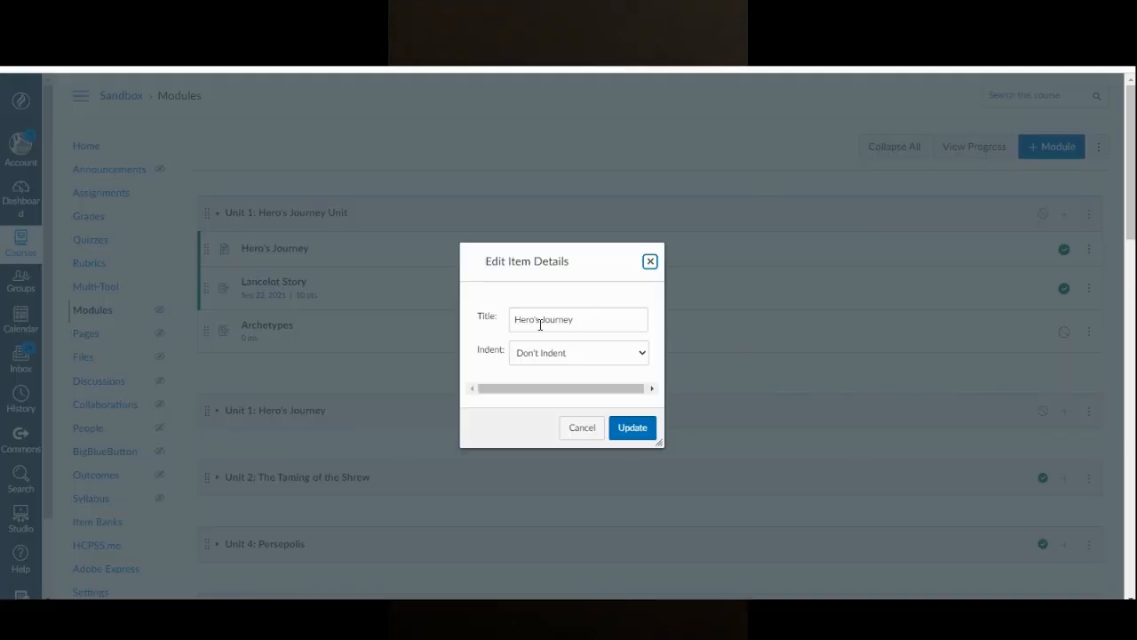
pyautogui.click(512, 318)
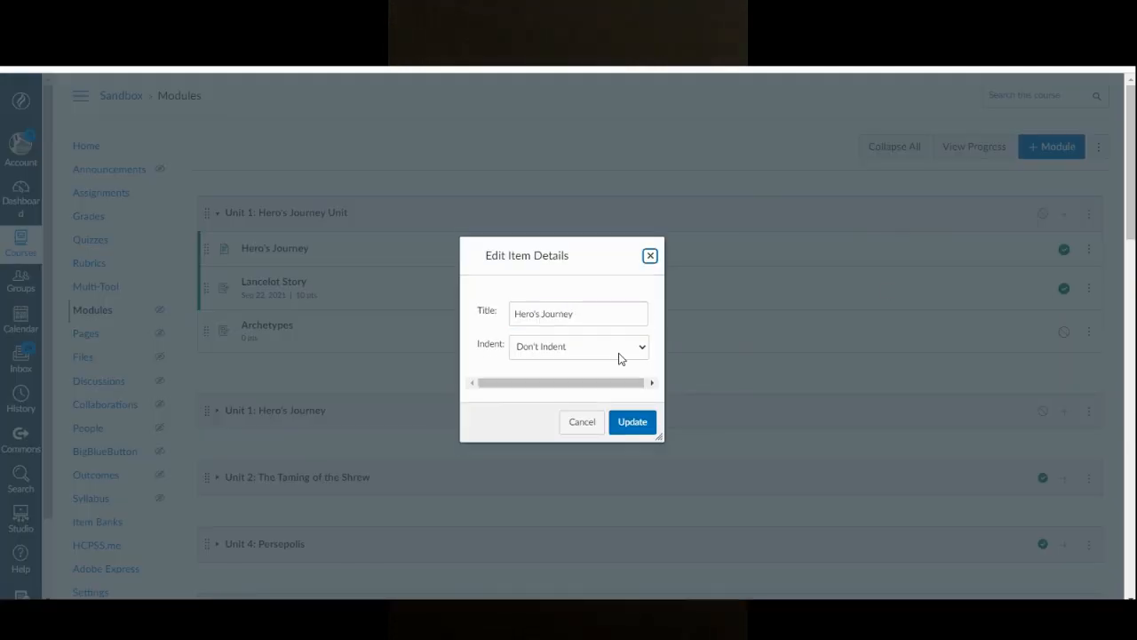
pyautogui.click(515, 317)
pyautogui.write('Lesson 1:')
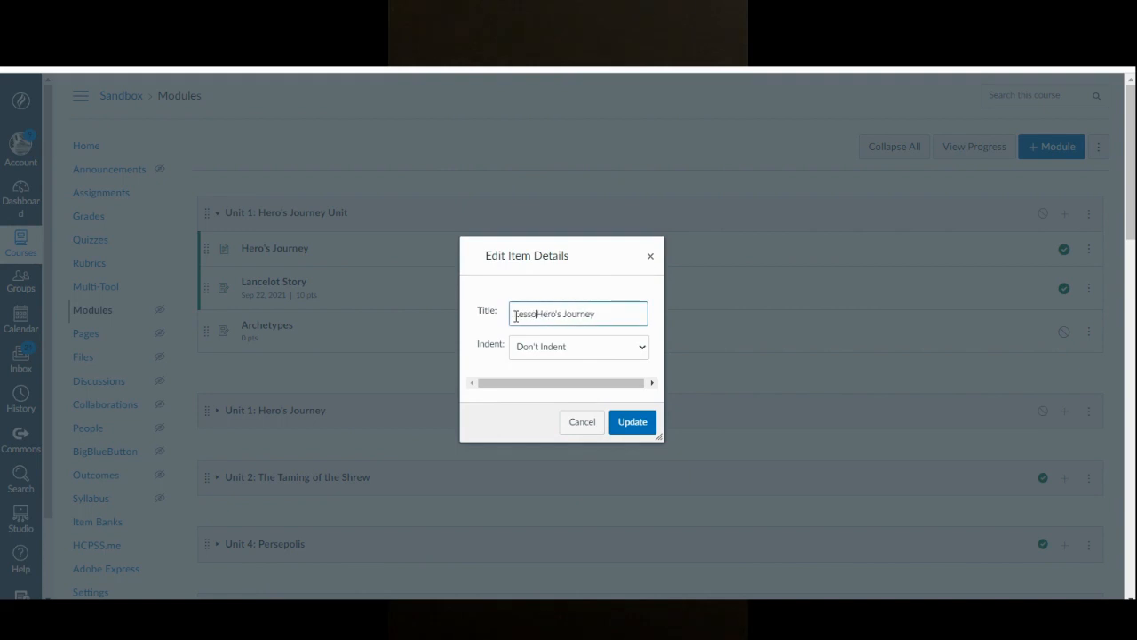
pyautogui.click(632, 422)
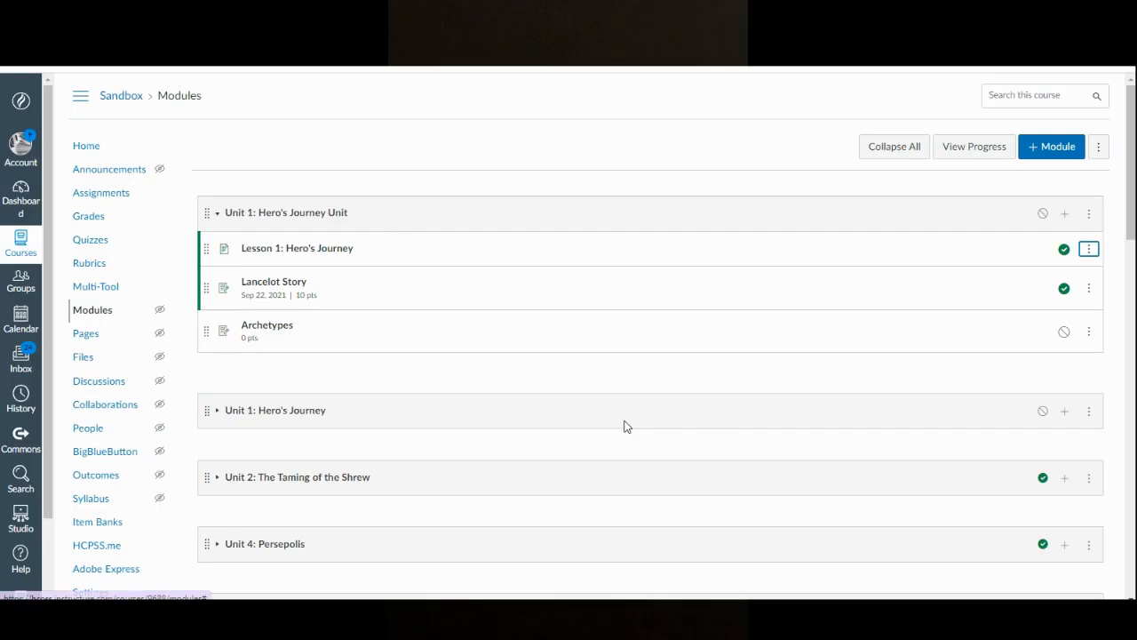
# Step: Rename the Lancelot Story assignment as "Lesson 2: Lancelot Story" and collapse the Unit 1: Hero's Journey Unit module
pyautogui.click(1090, 288)
pyautogui.click(1069, 325)
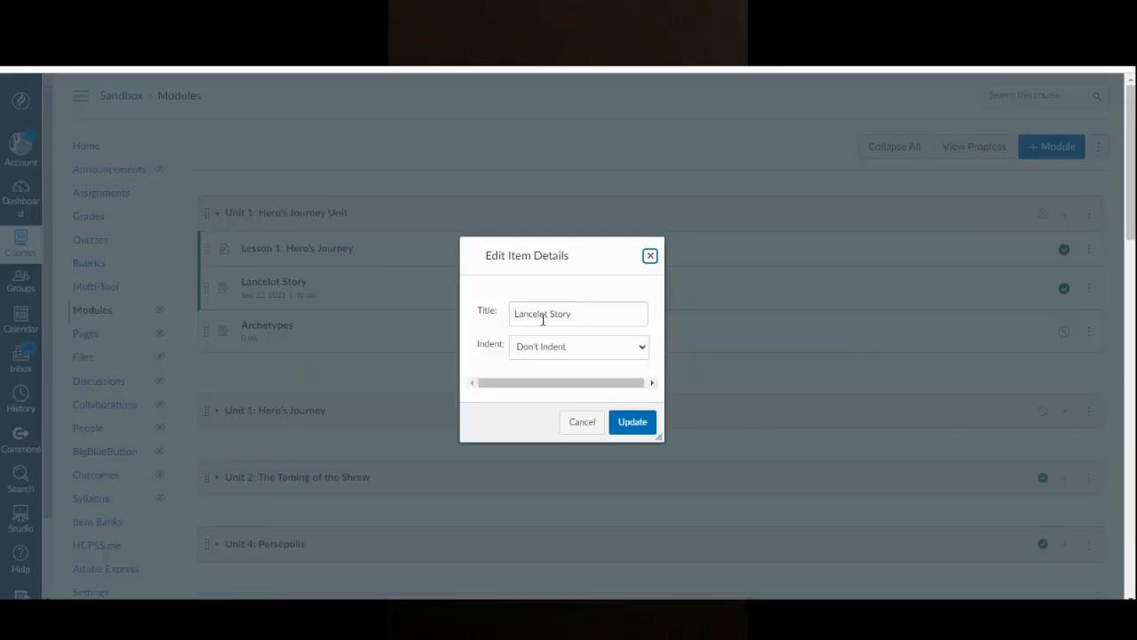
pyautogui.click(514, 313)
pyautogui.write('Lesson 2:')
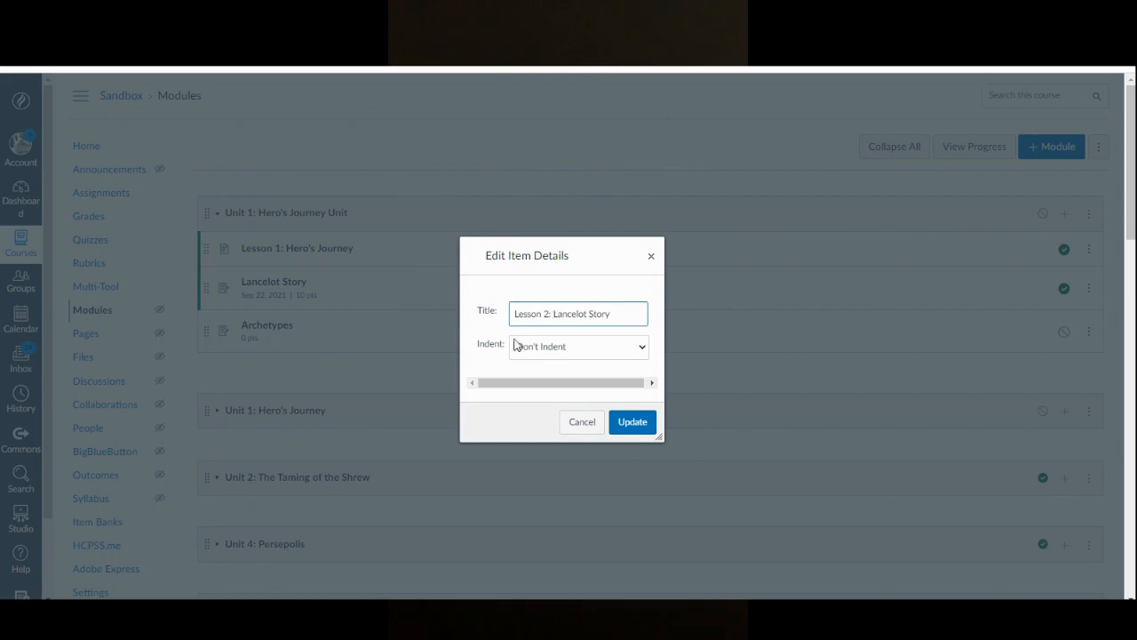
pyautogui.click(648, 425)
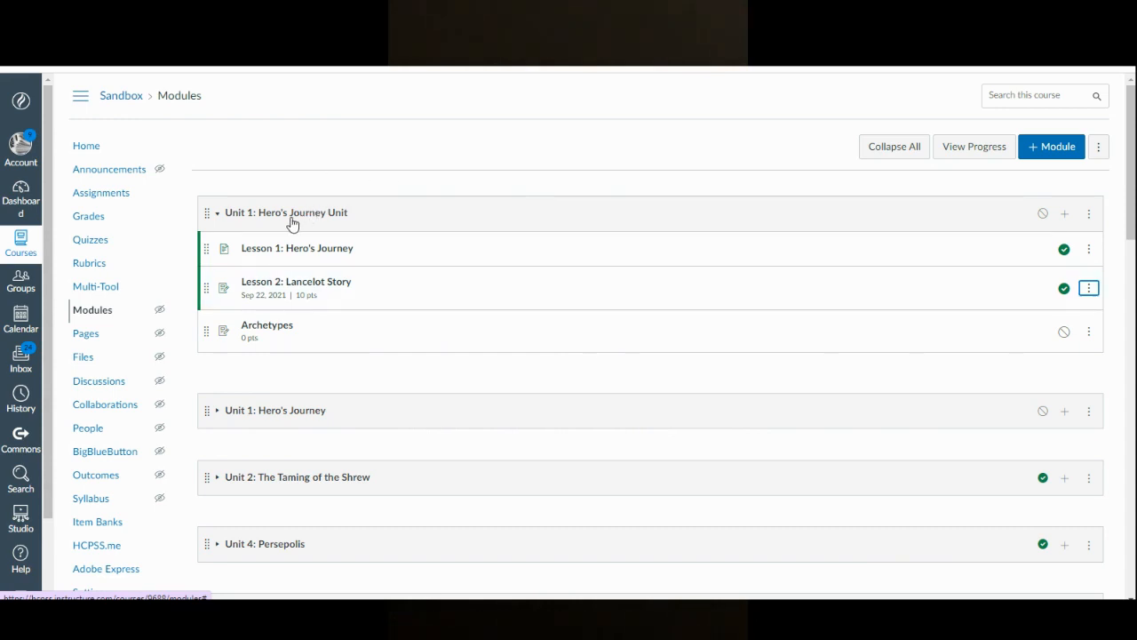
pyautogui.click(217, 216)
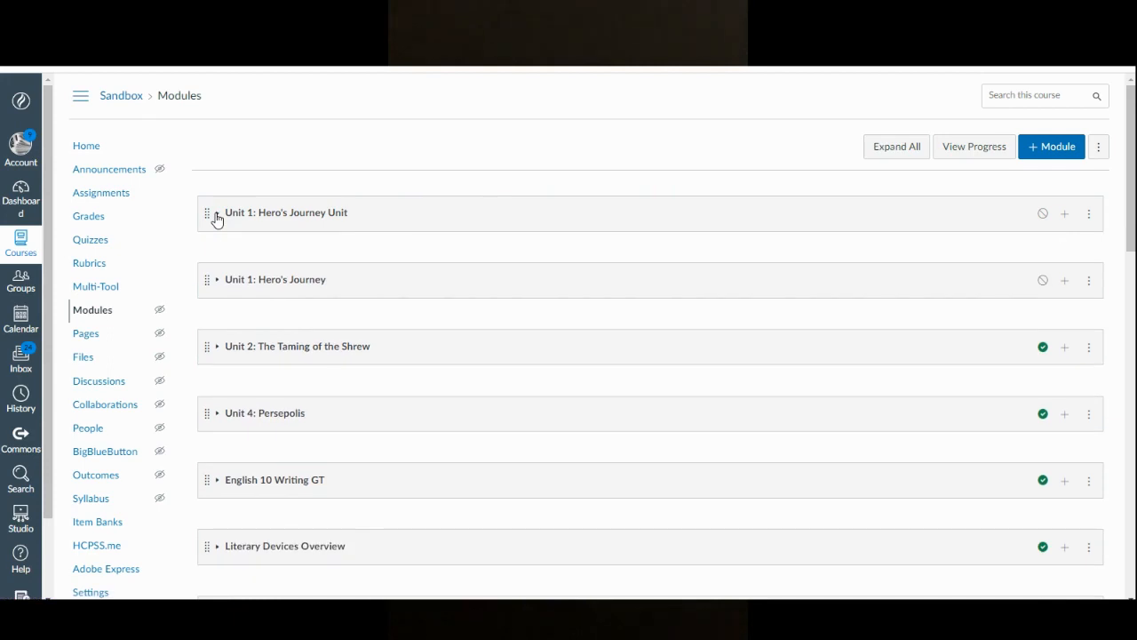